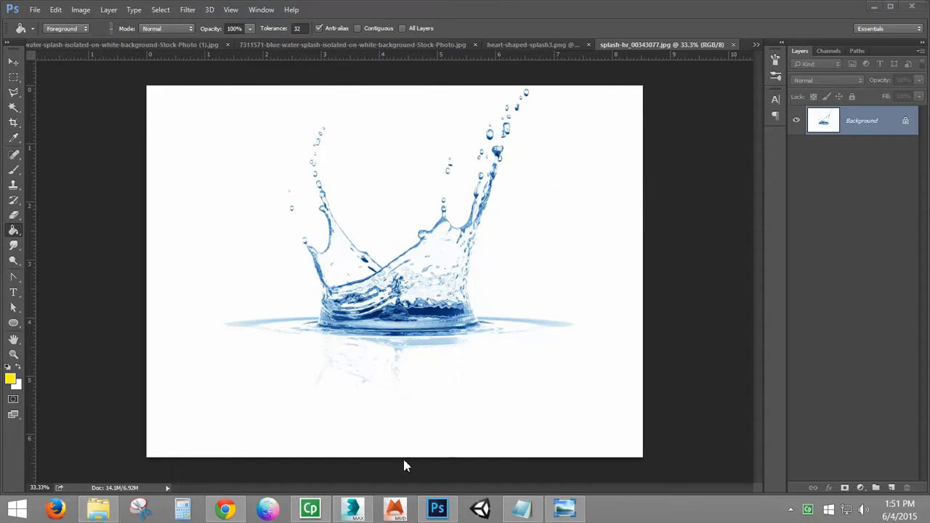
Switch to Chrome to view the water splash photo's source page, and return to Photoshop
mouse_move(225, 508)
left_click(326, 401)
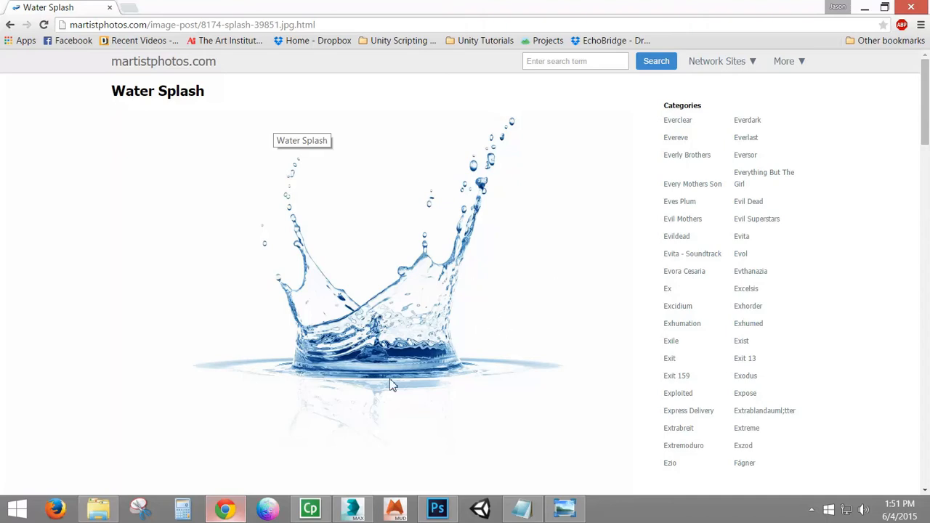
left_click(436, 508)
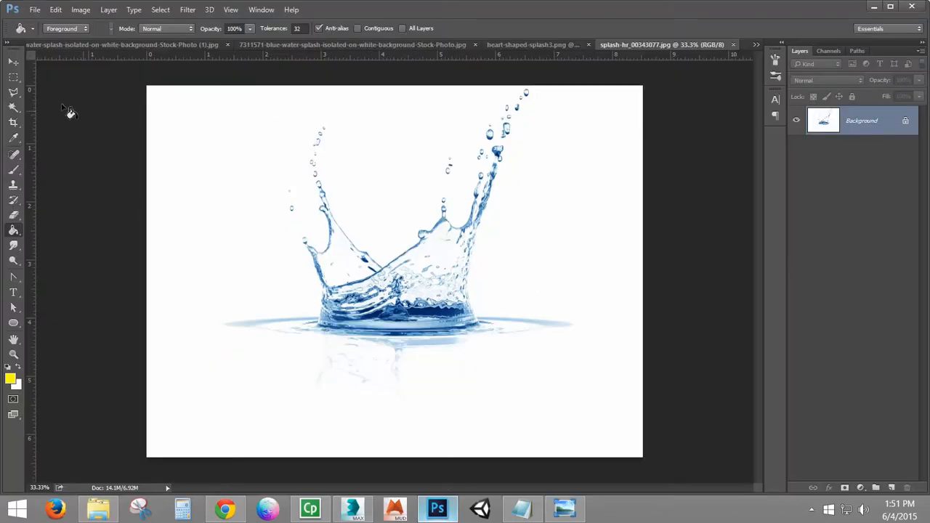
Try selecting the white background around the splash with the Magic Wand tool, and clear the selection
left_click(13, 107)
left_click(445, 157)
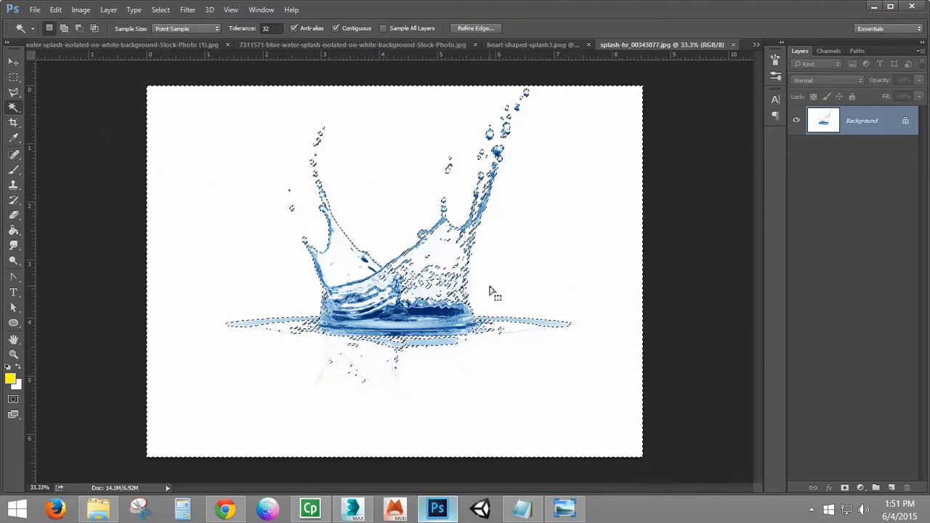
key("ctrl+d")
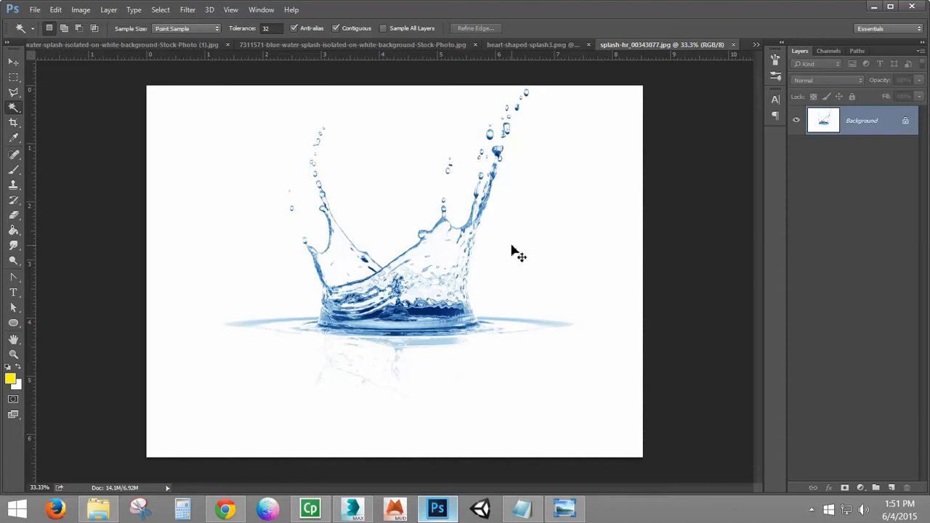
Duplicate the Background layer and invert the colors of the copy
key("ctrl+j")
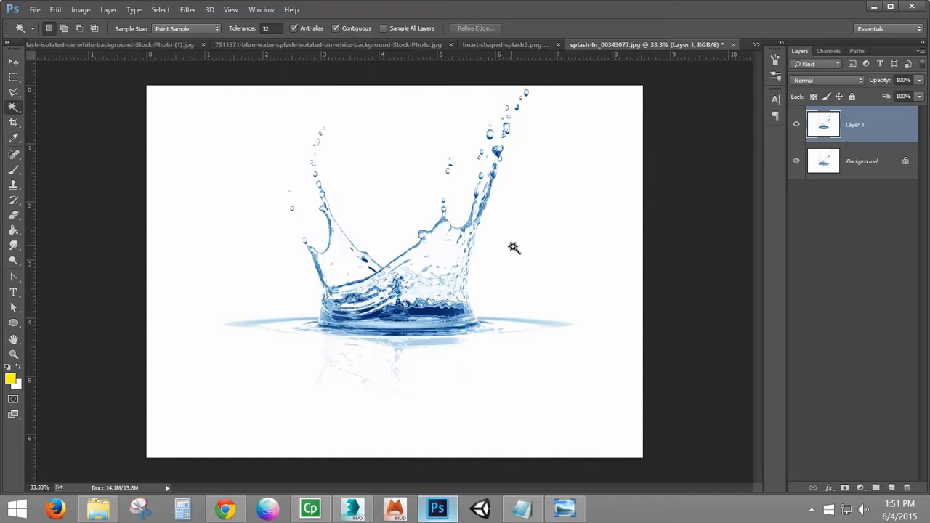
left_click(79, 10)
mouse_move(109, 46)
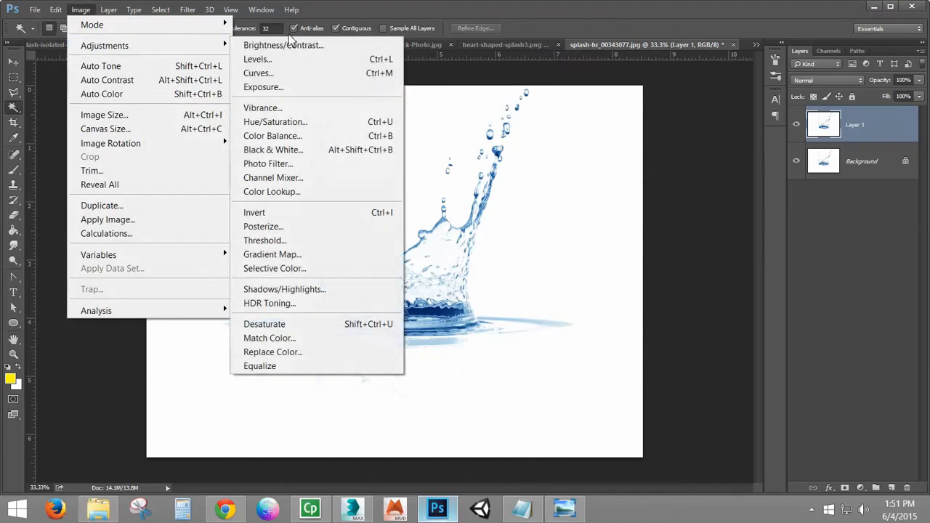
left_click(297, 218)
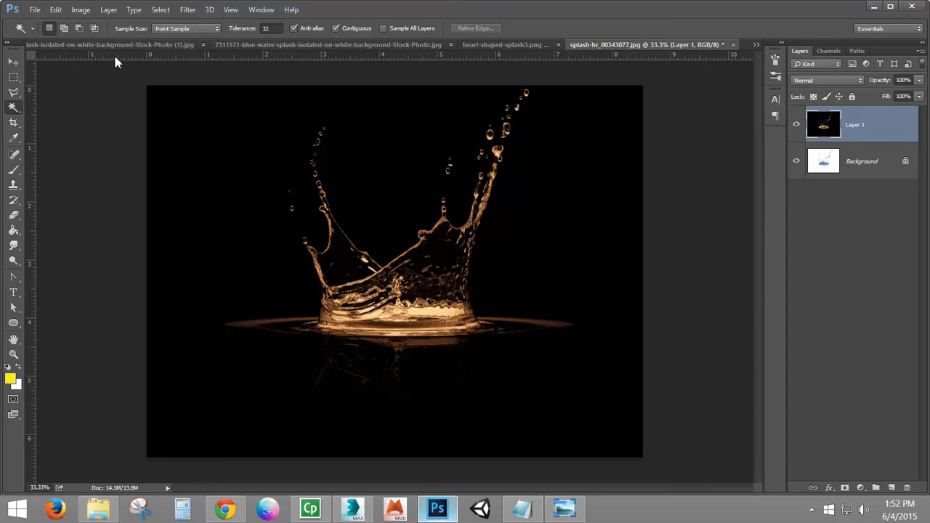
Desaturate the inverted splash layer to grayscale
left_click(81, 10)
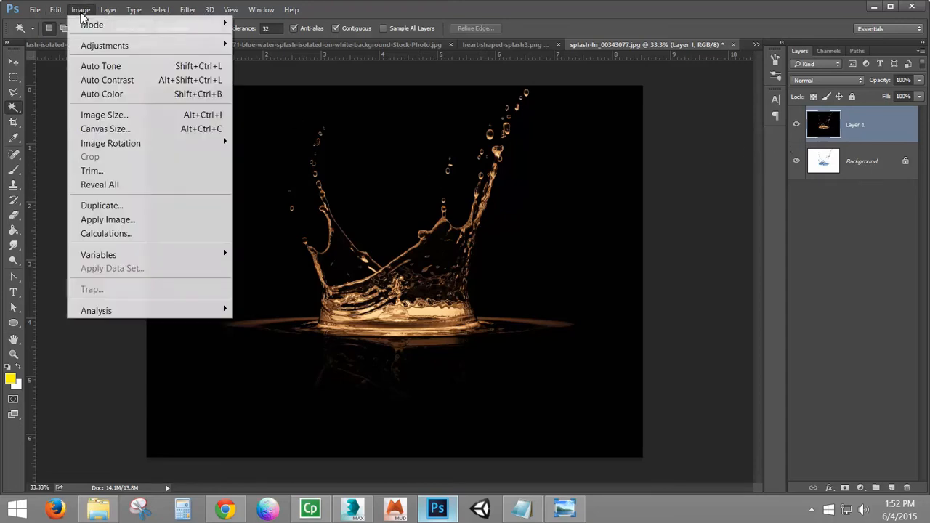
mouse_move(156, 50)
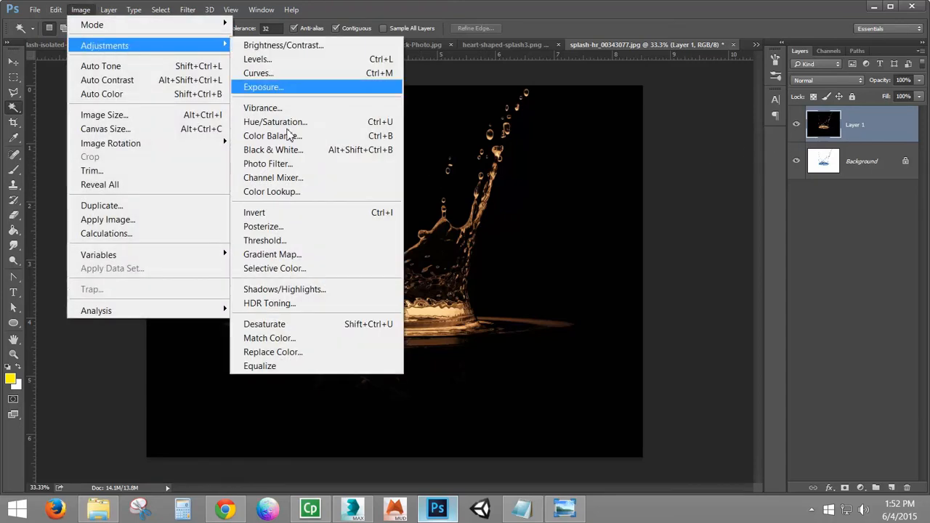
left_click(272, 326)
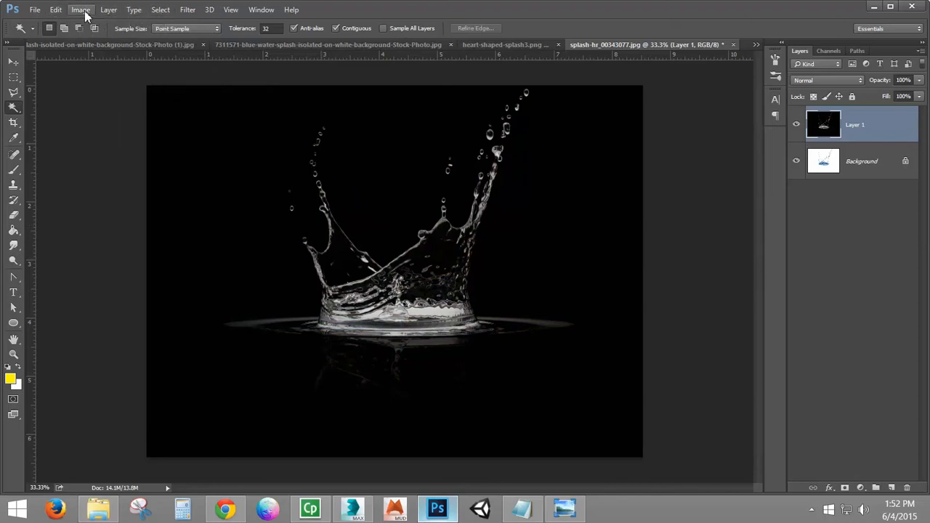
Copy the whole grayscale splash image into a new alpha channel named Alpha 1
left_click(14, 78)
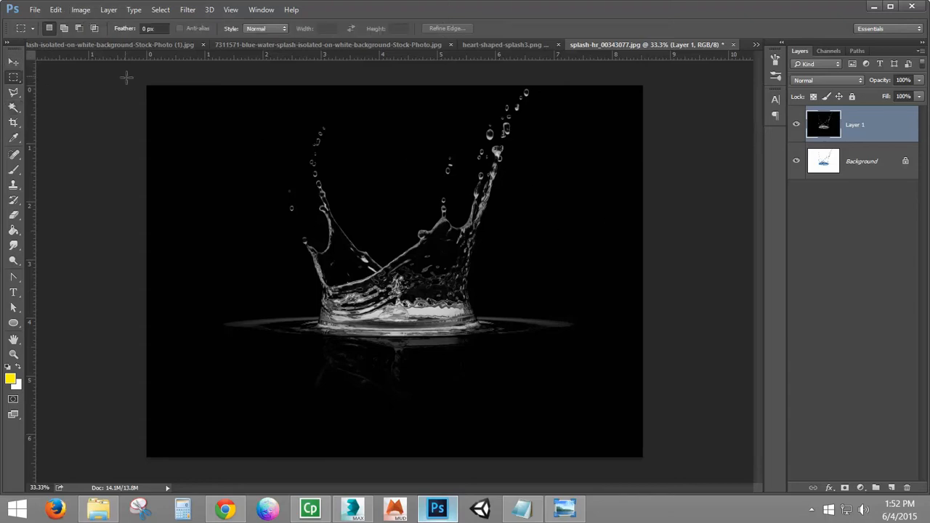
left_click_drag(126, 76, 661, 461)
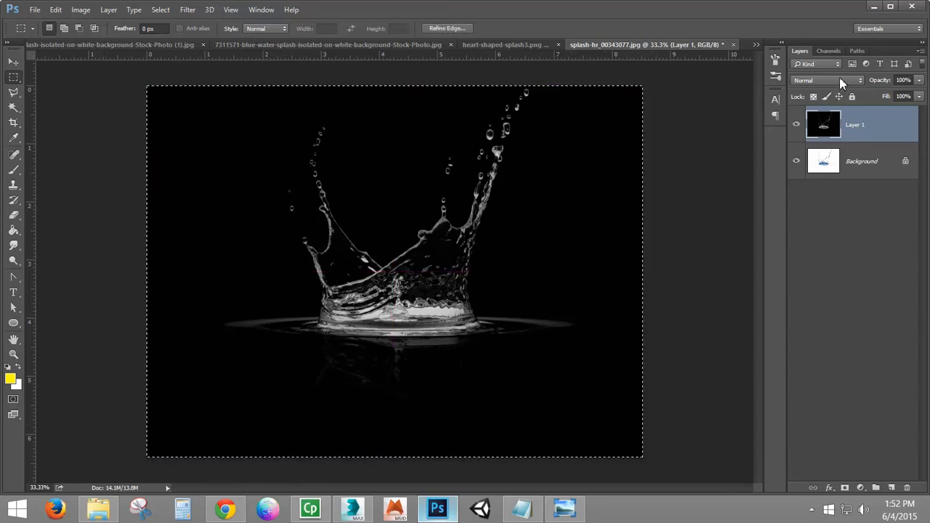
left_click(829, 51)
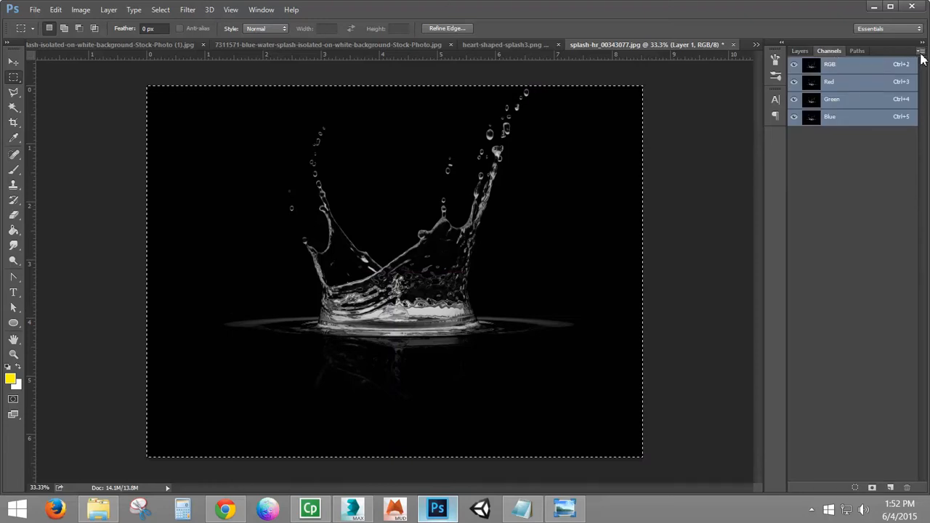
left_click(921, 52)
left_click(844, 64)
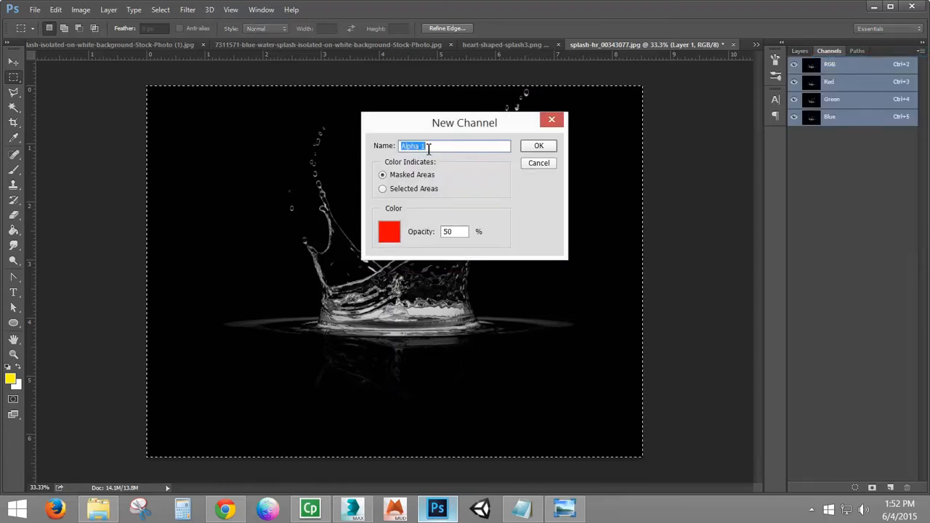
left_click(540, 148)
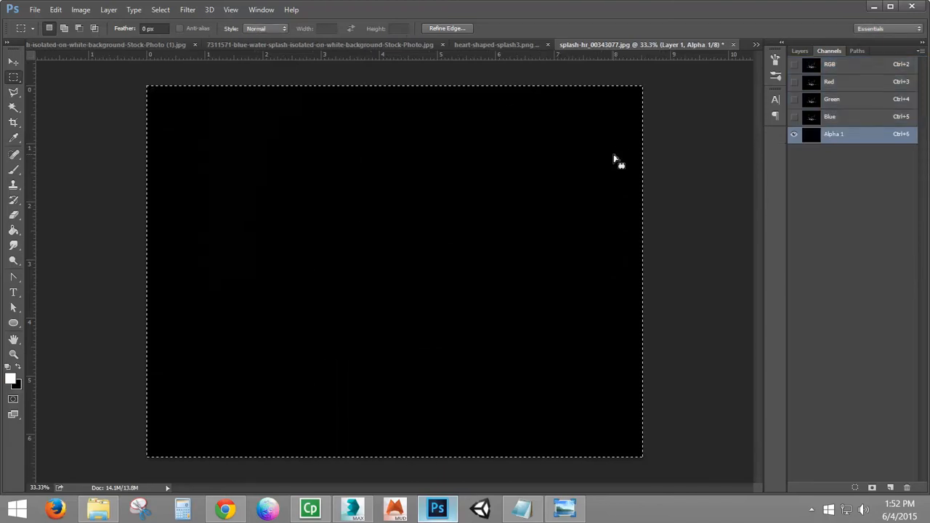
key("ctrl+v")
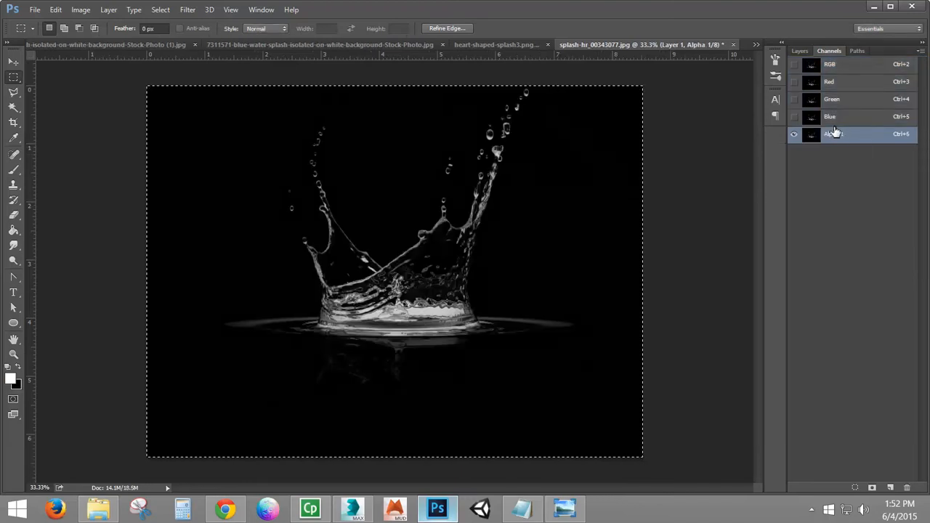
Delete the grayscale Layer 1 and make the Background layer active
left_click(801, 51)
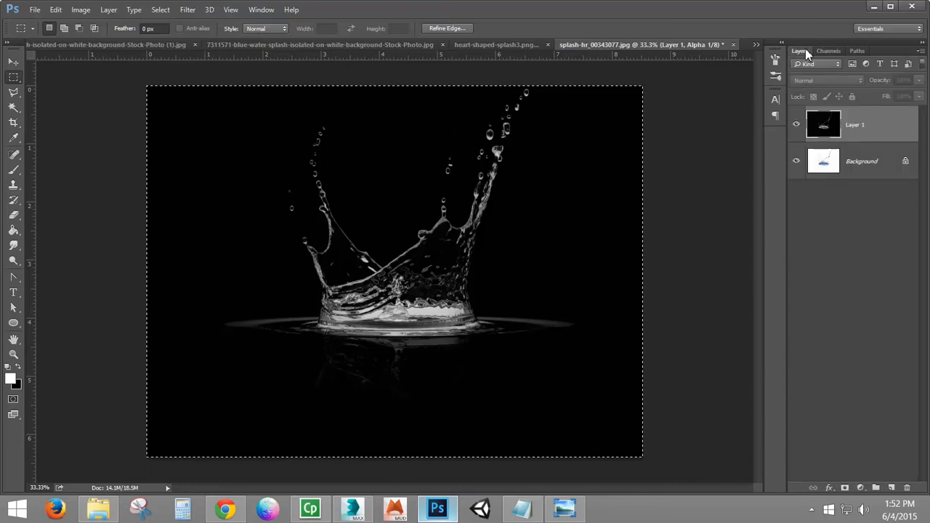
left_click_drag(880, 129, 908, 488)
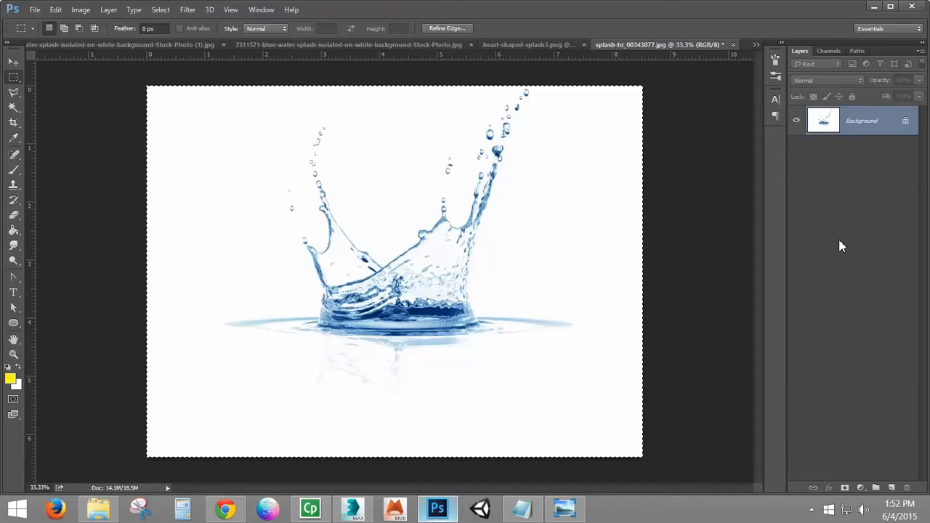
left_click(865, 120)
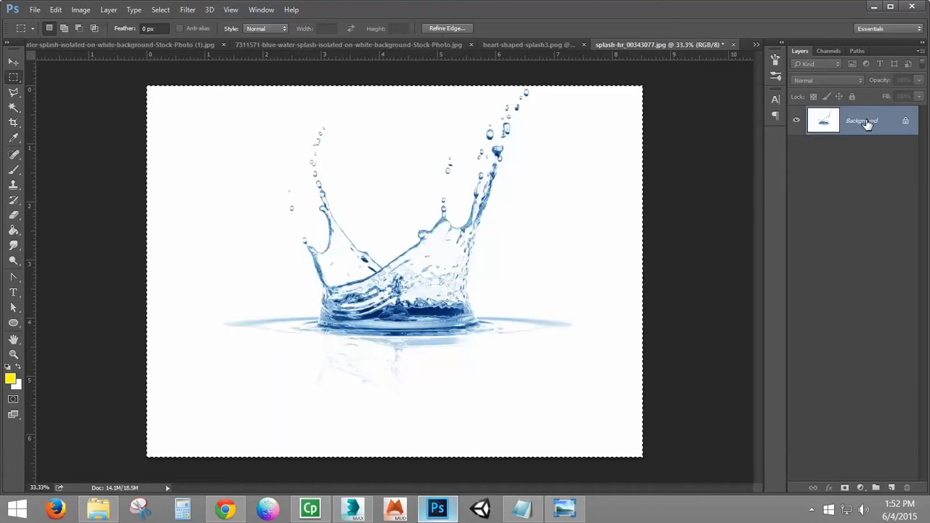
Load the Alpha 1 channel as a new selection and copy the selected splash to its own layer
left_click(161, 10)
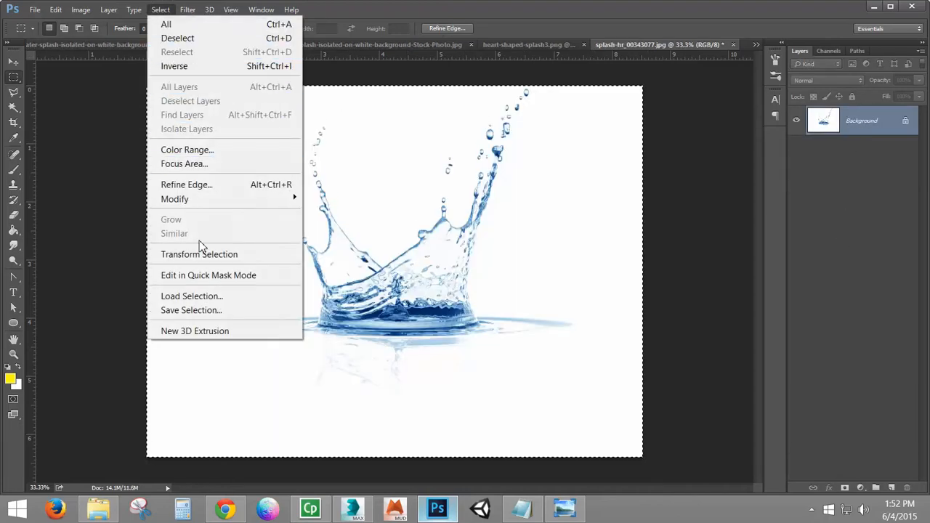
left_click(210, 297)
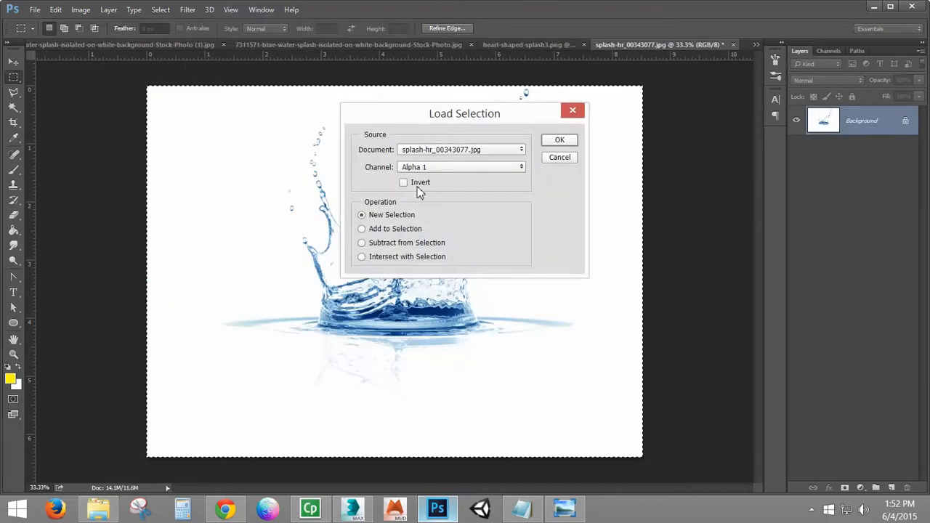
left_click(559, 140)
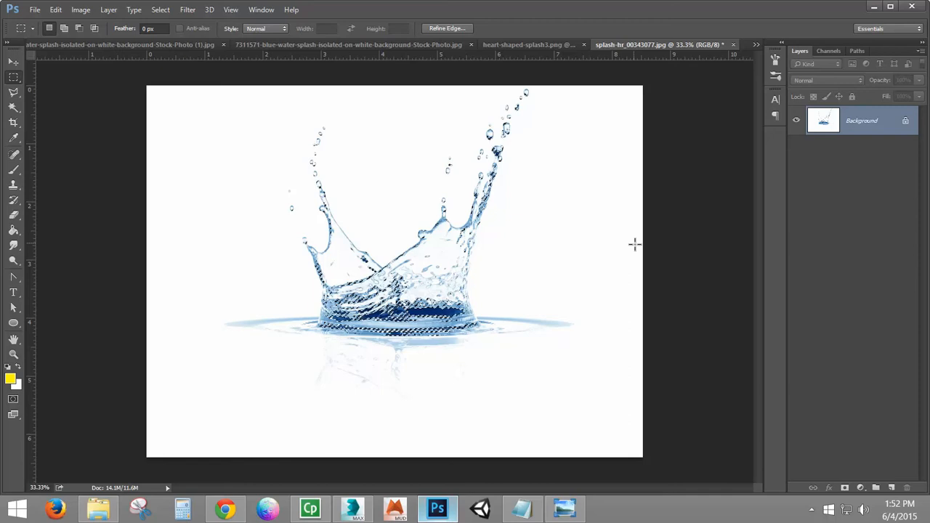
key("ctrl+j")
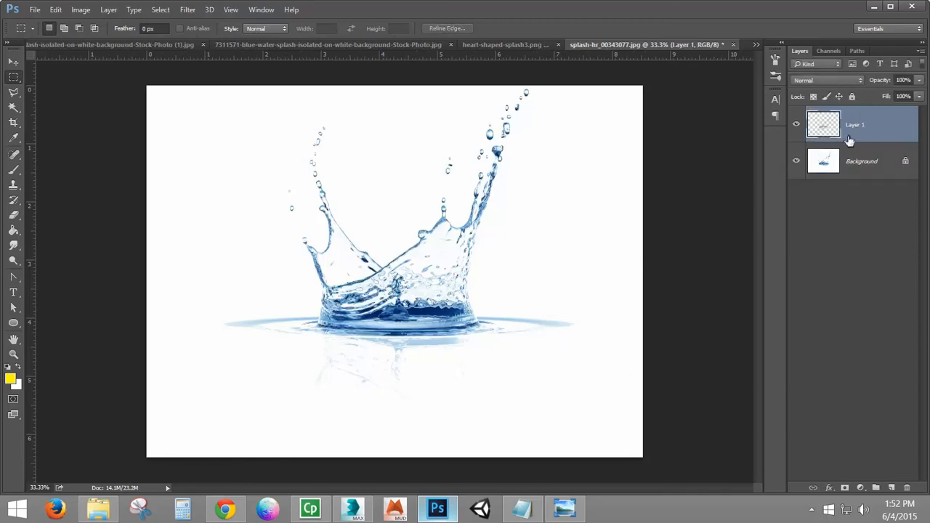
Add a new empty layer named Layer 2 between the Background and the extracted splash layer
left_click(876, 163)
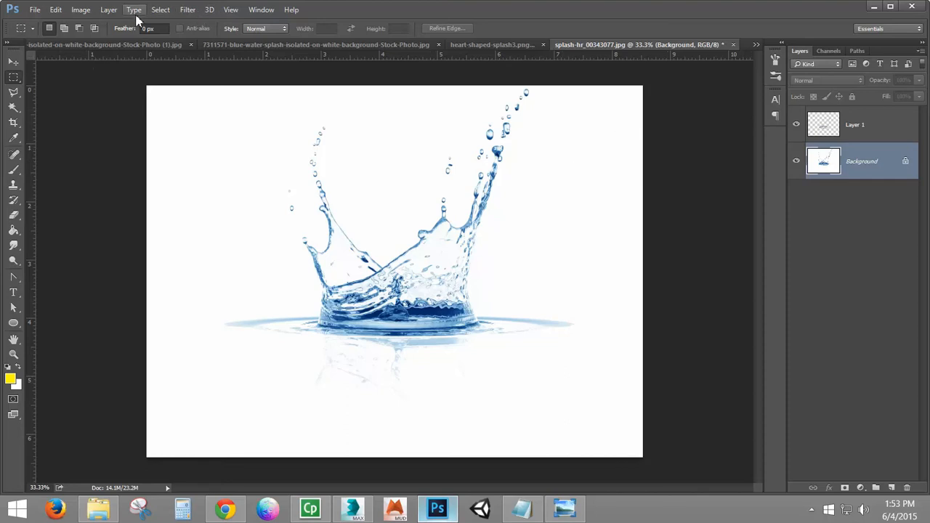
left_click(921, 51)
left_click(866, 68)
left_click(563, 160)
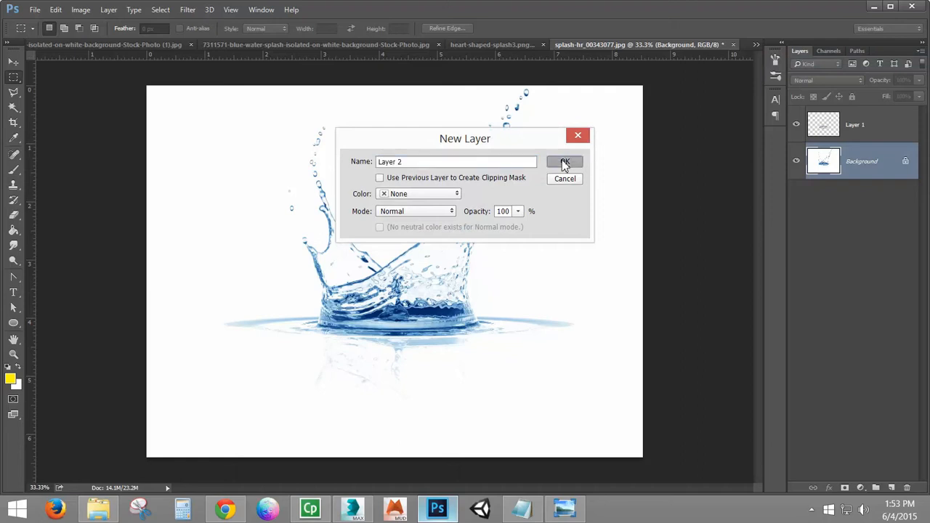
Set the foreground color to black (000000) and fill Layer 2 with it using the Paint Bucket tool
left_click(17, 367)
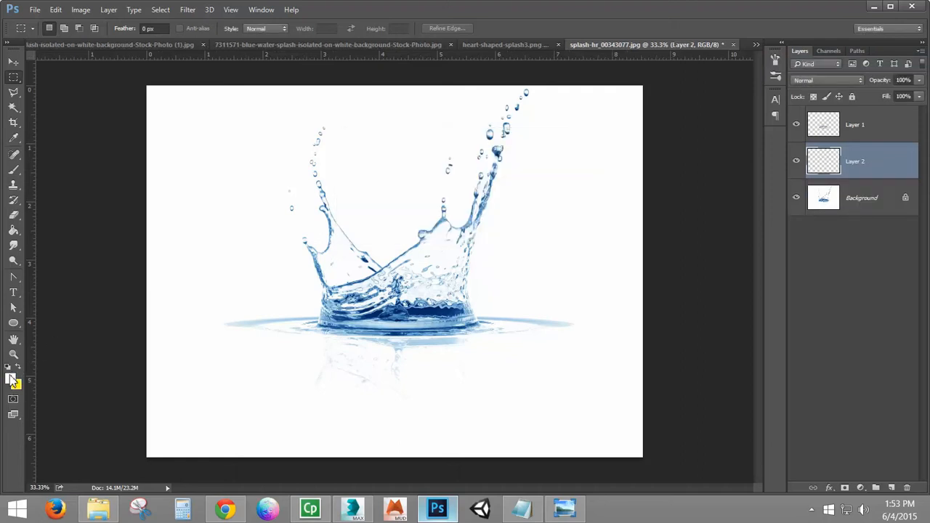
left_click(12, 378)
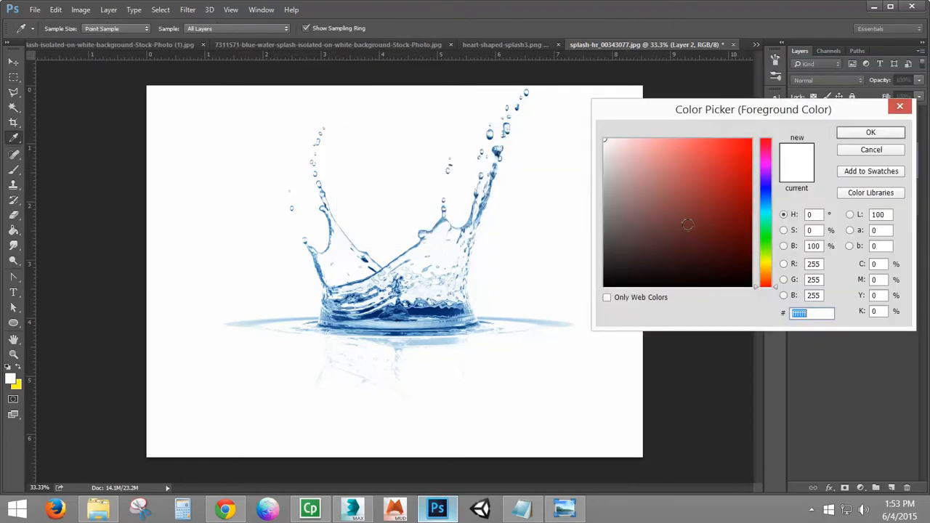
type("000000")
left_click(842, 134)
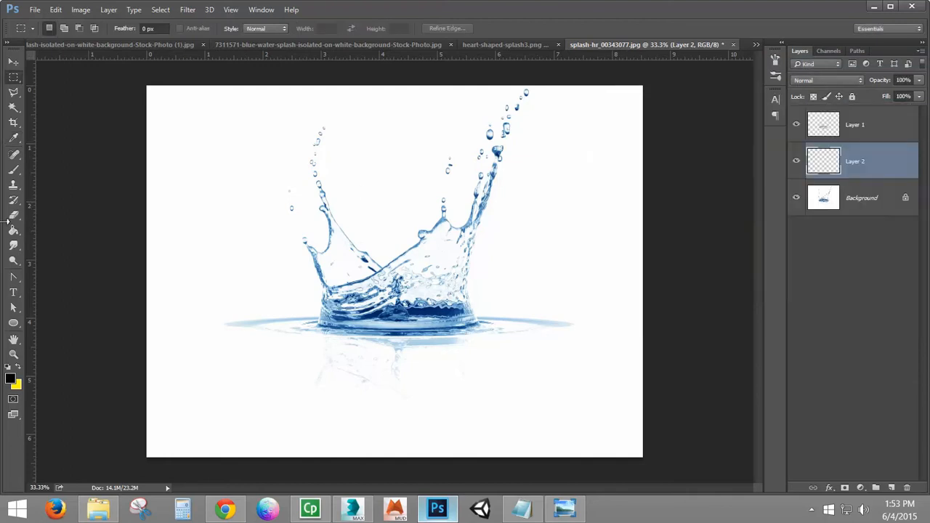
key("g")
left_click(577, 202)
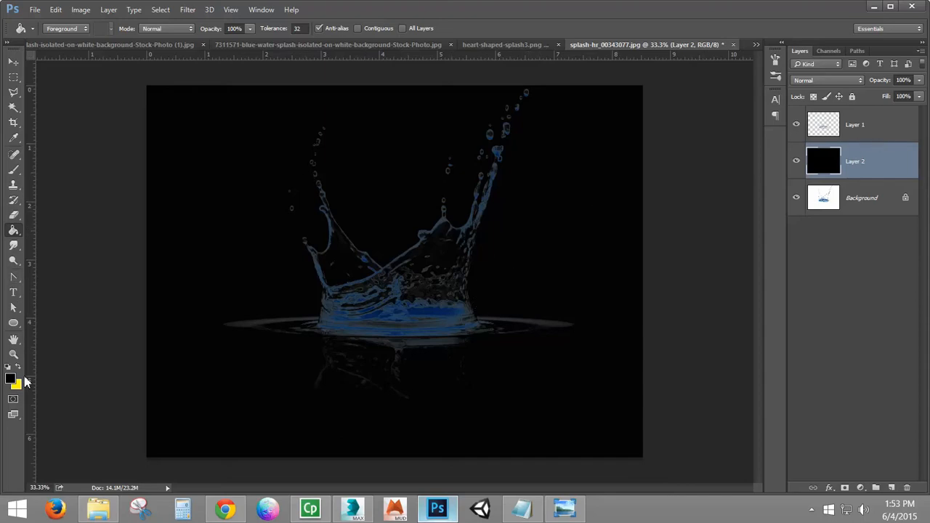
Set the foreground color to white and fill Layer 2 with it
left_click(11, 382)
left_click_drag(662, 266, 514, 133)
left_click(869, 133)
left_click(528, 234)
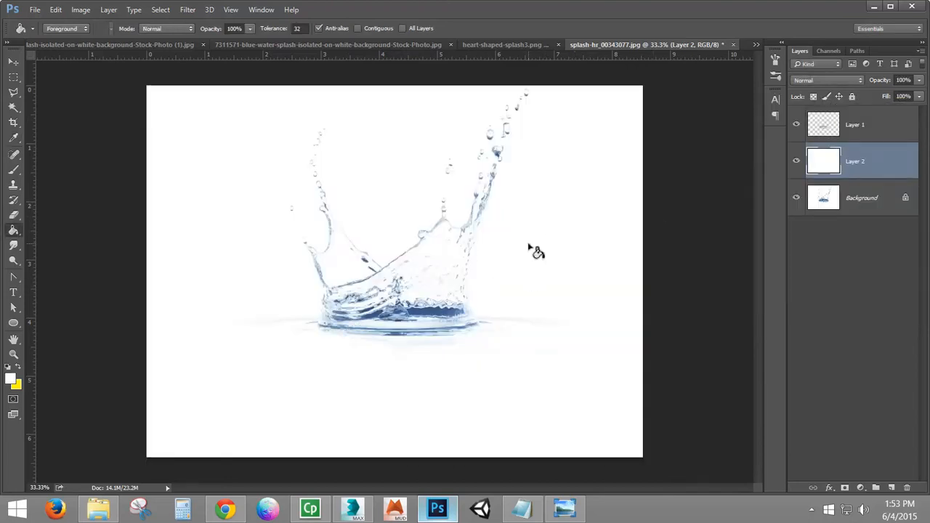
Duplicate the extracted splash layer, Layer 1, and merge it with its copy to strengthen the splash
left_click(877, 130)
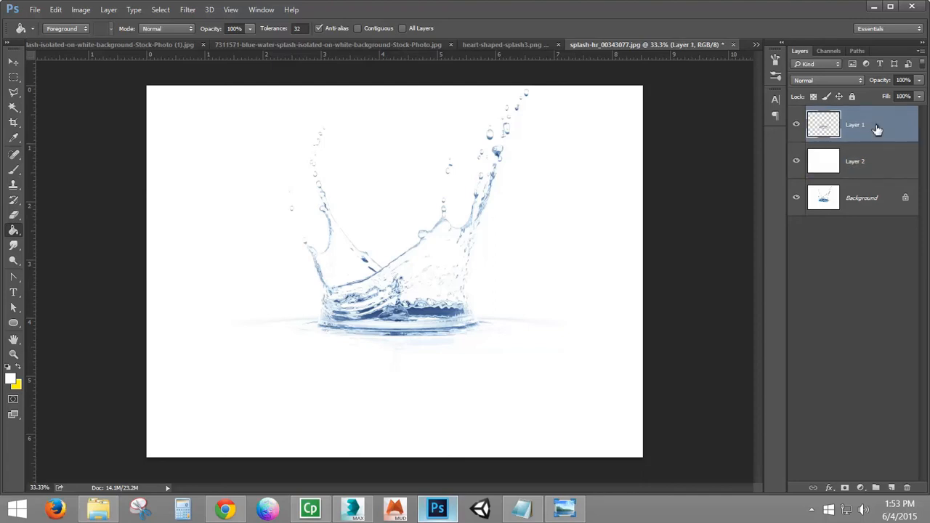
key("ctrl+j")
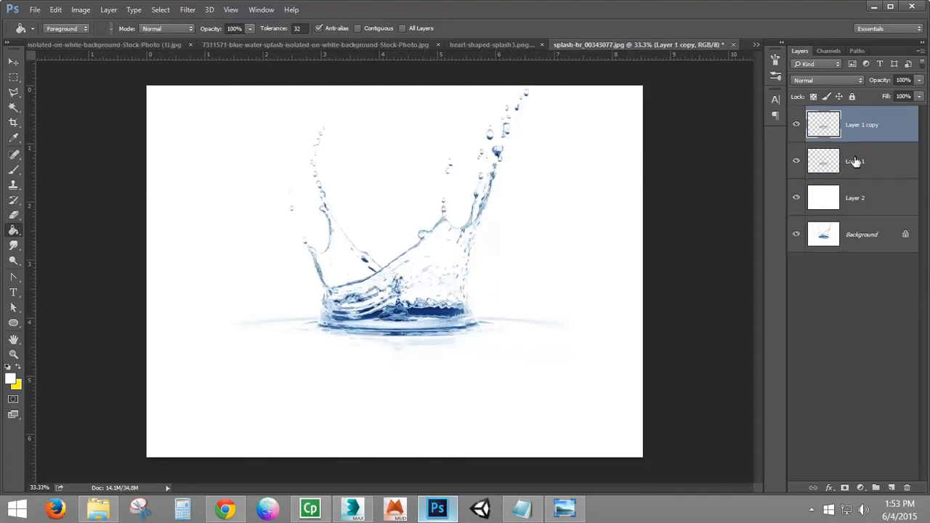
left_click(862, 171, "shift")
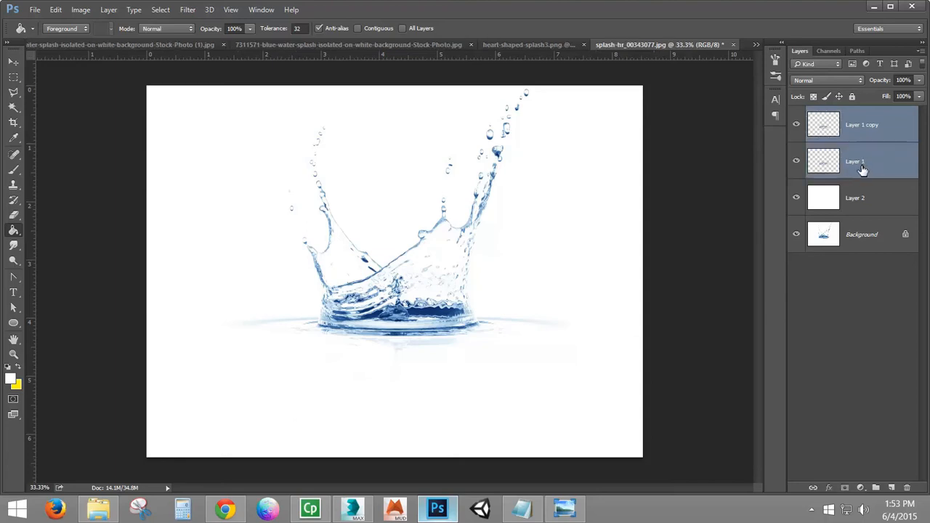
key("ctrl+e")
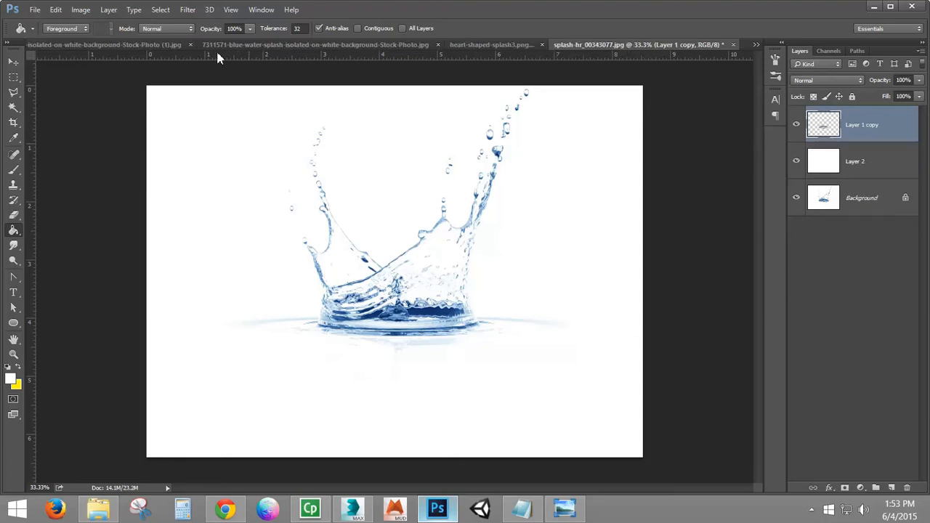
left_click(80, 9)
mouse_move(129, 51)
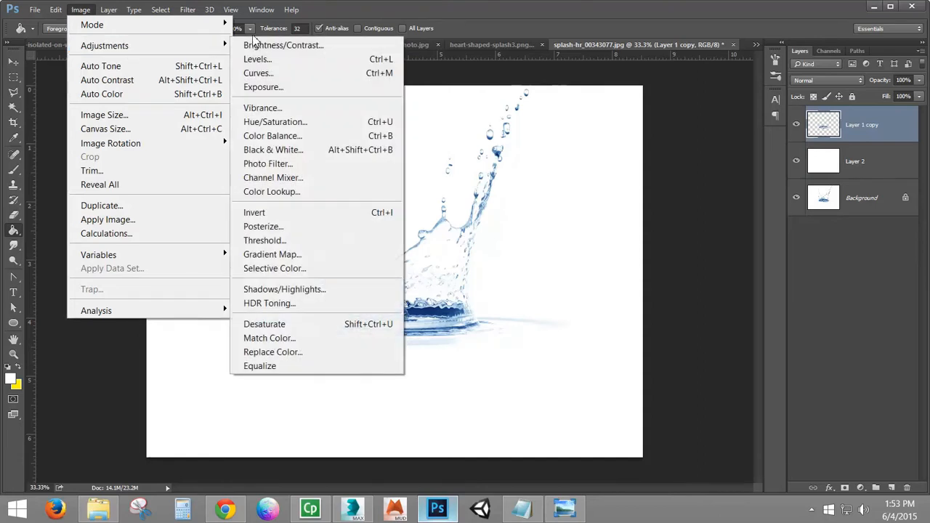
left_click(284, 25)
left_click(790, 171)
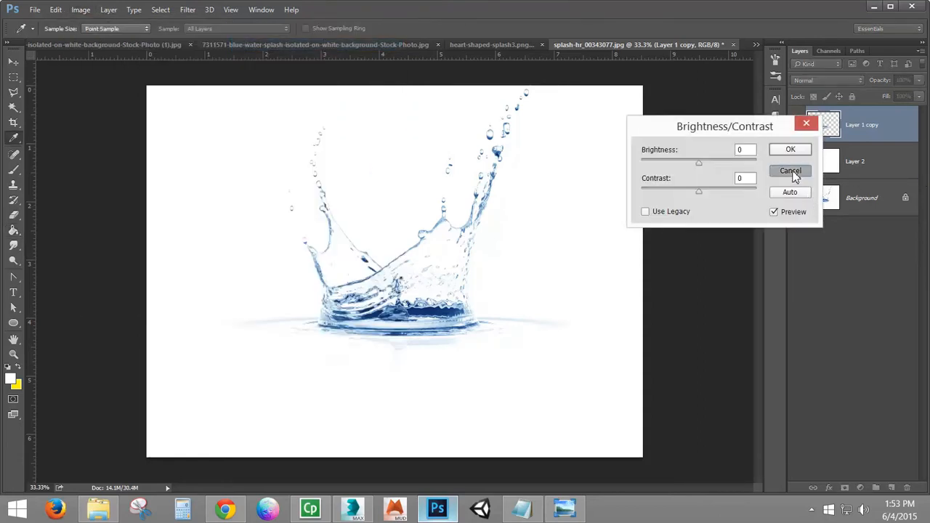
key("g")
Recolor the extracted splash on Layer 1 copy to red by applying Hue/Saturation with a hue of +135
left_click(80, 10)
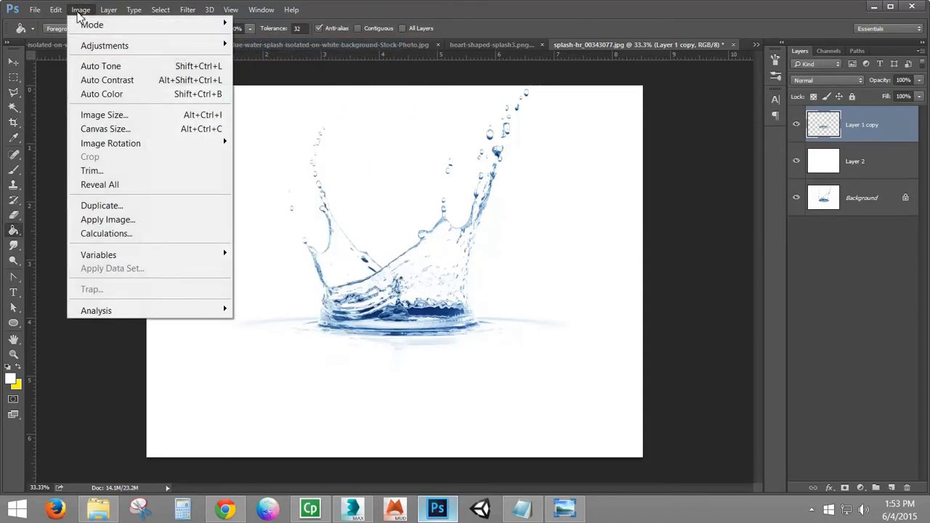
mouse_move(179, 46)
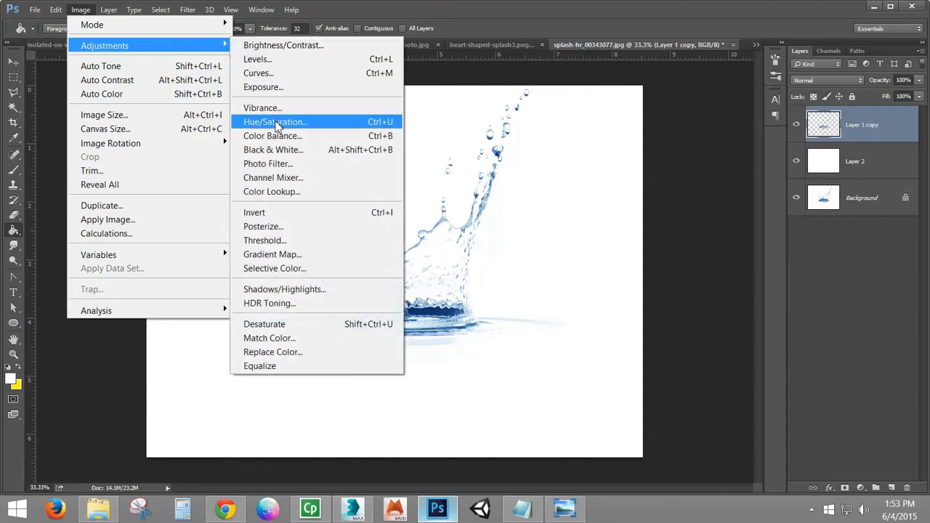
left_click(273, 121)
left_click_drag(662, 185, 711, 196)
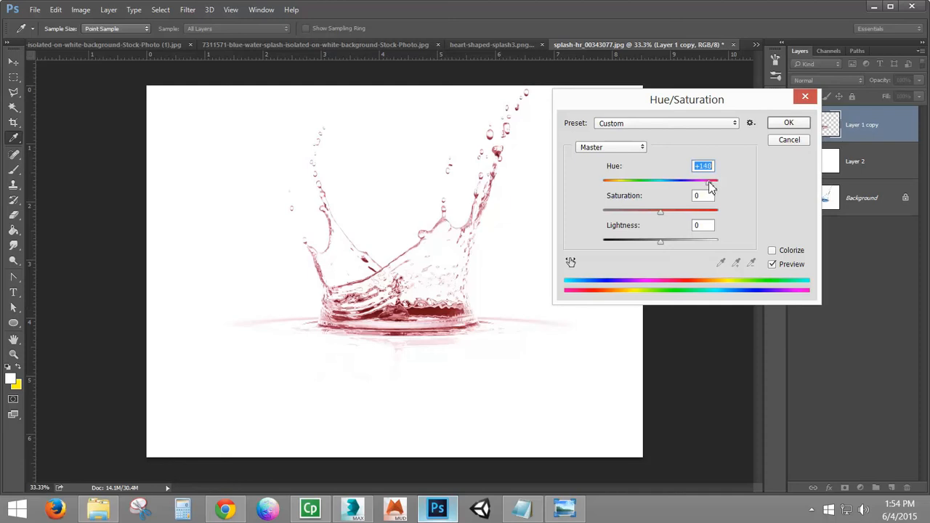
left_click_drag(709, 182, 706, 183)
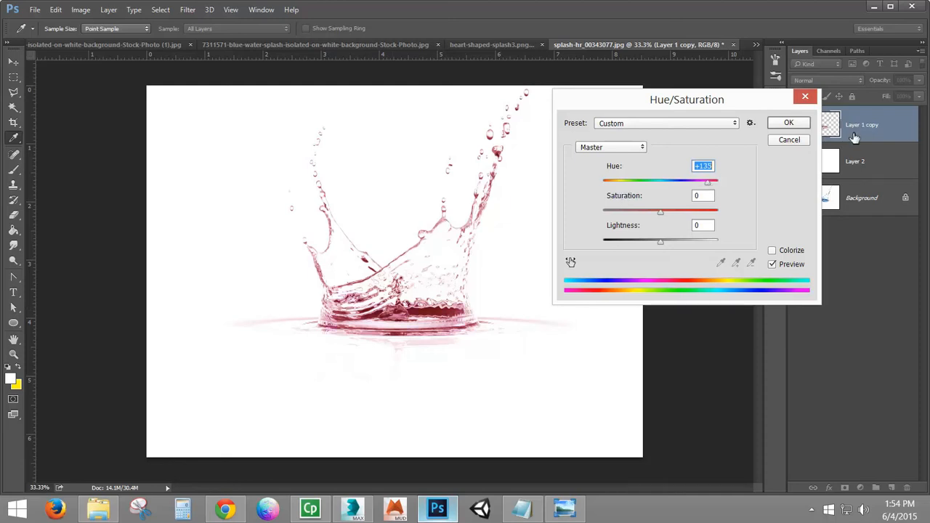
left_click(788, 122)
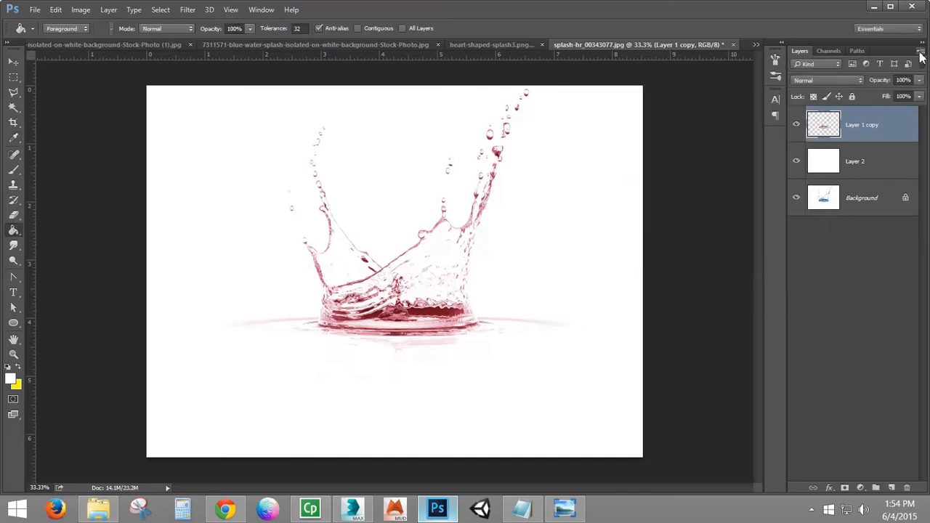
Add a new empty layer named Layer 3 above the recolored splash layer
left_click(921, 51)
left_click(792, 58)
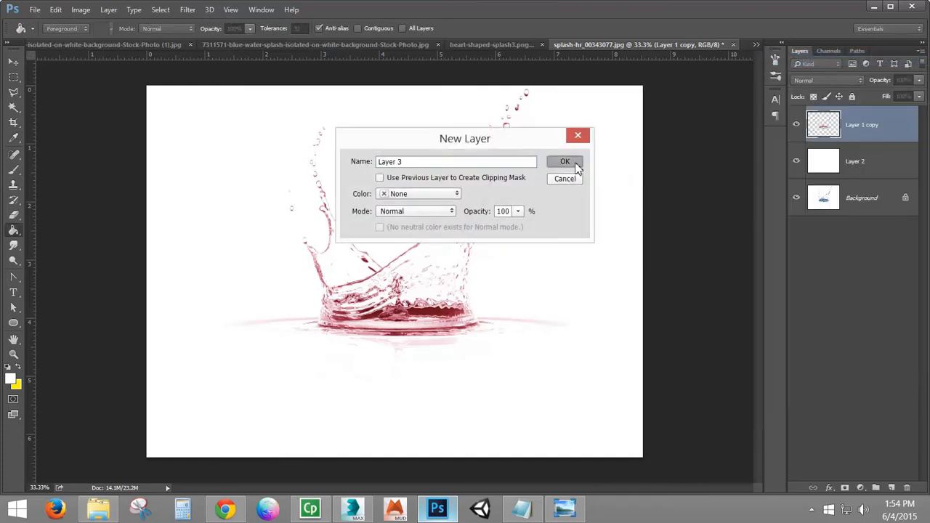
left_click(565, 162)
Set the foreground color to bright red and fill Layer 3 with it using the Paint Bucket tool
left_click(13, 379)
left_click_drag(666, 185, 779, 112)
mouse_move(750, 155)
left_mouse_down()
mouse_move(759, 163)
mouse_move(751, 167)
left_mouse_up()
left_click(856, 132)
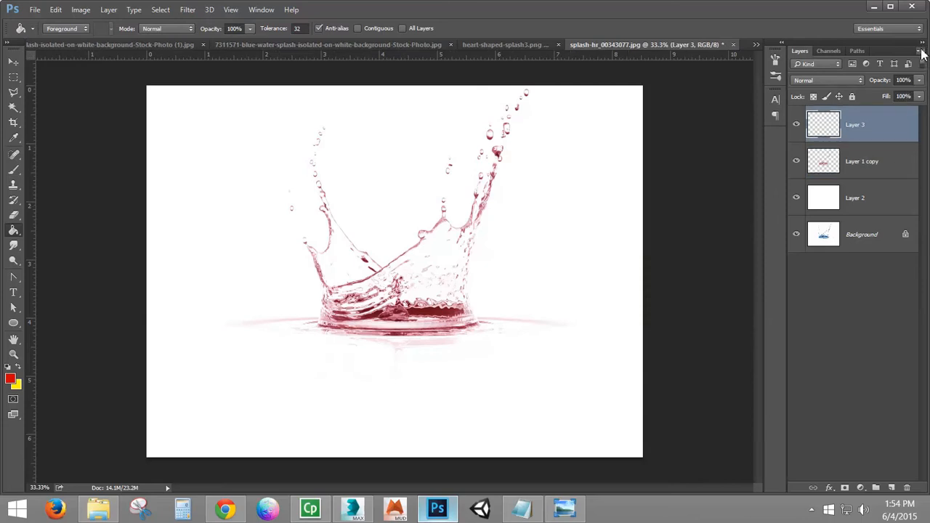
left_click(305, 231)
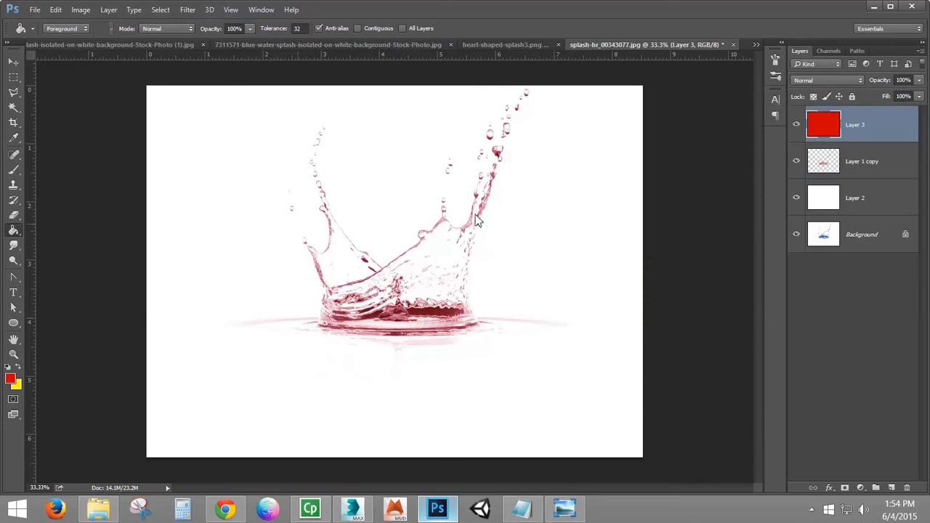
left_click(921, 51)
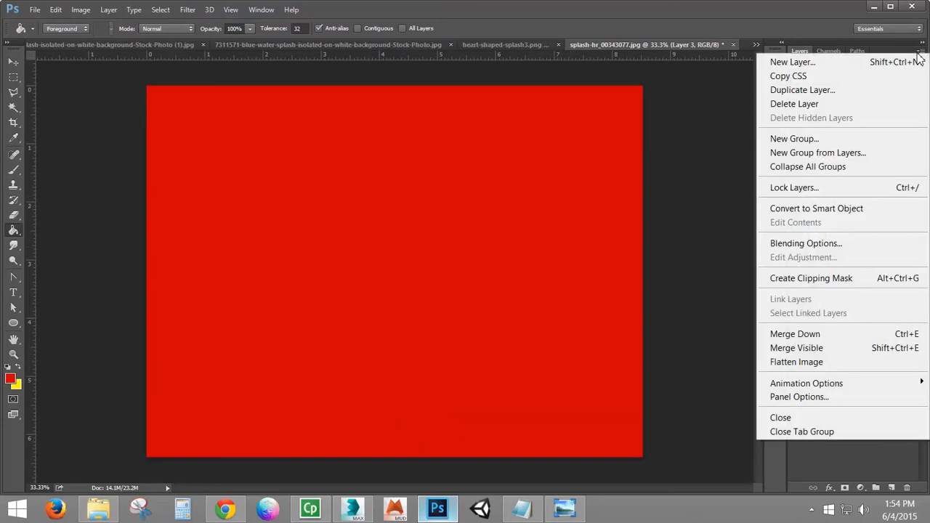
left_click(190, 10)
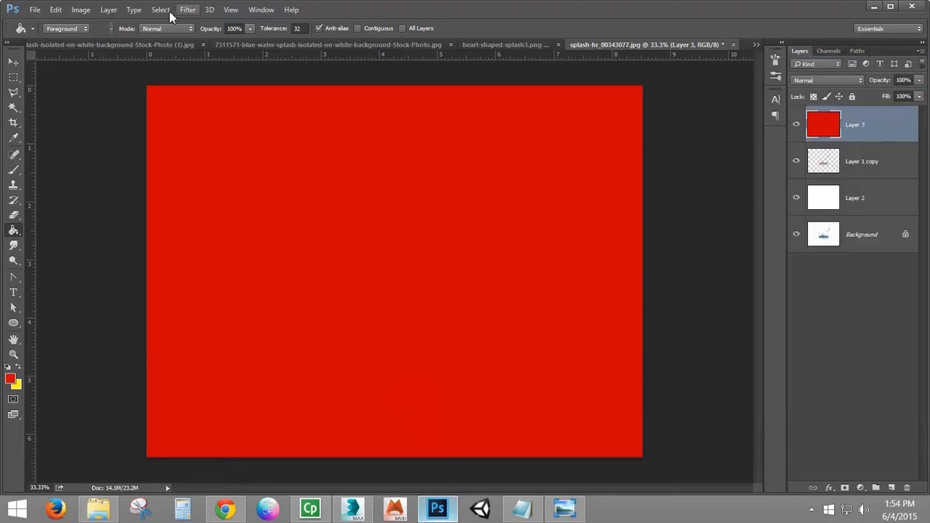
Load the Alpha 1 channel as a selection and copy that part of the red Layer 3 to a new layer
left_click(160, 12)
left_click(188, 295)
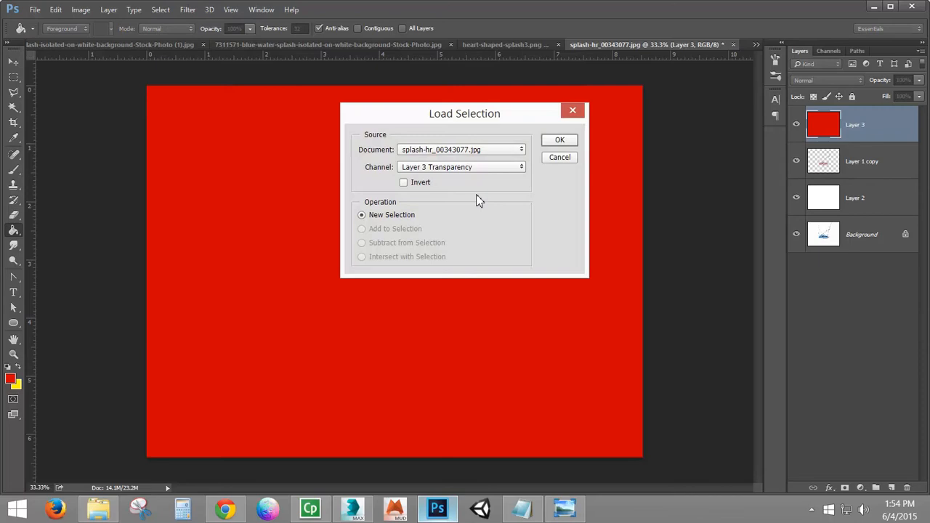
left_click(492, 168)
left_click(474, 190)
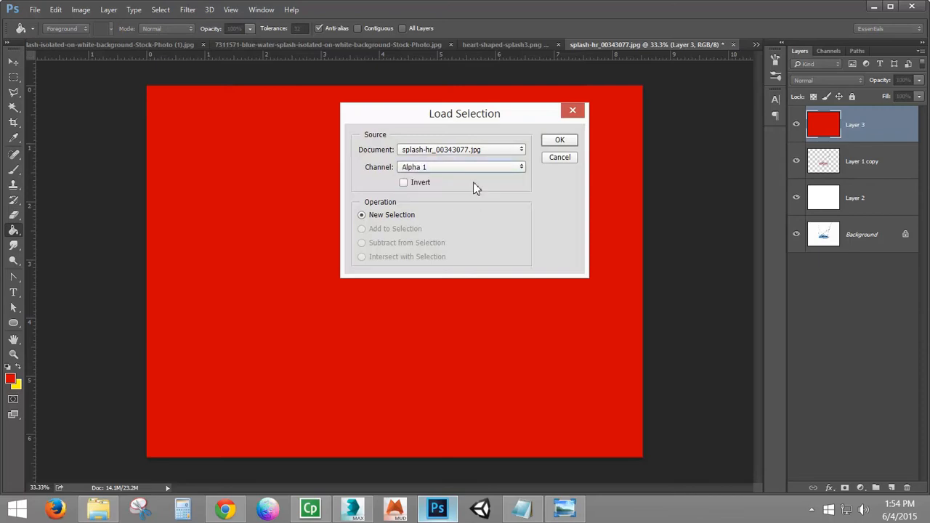
left_click(560, 140)
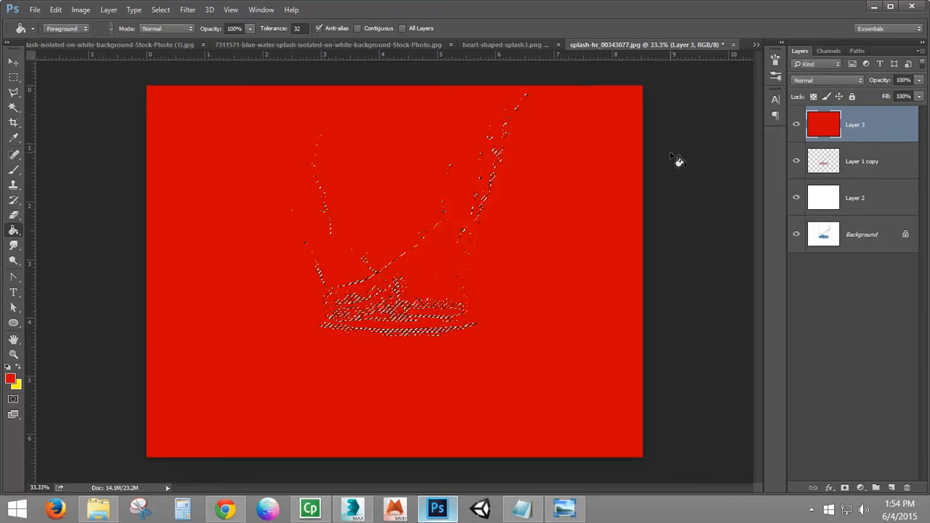
key("ctrl+j")
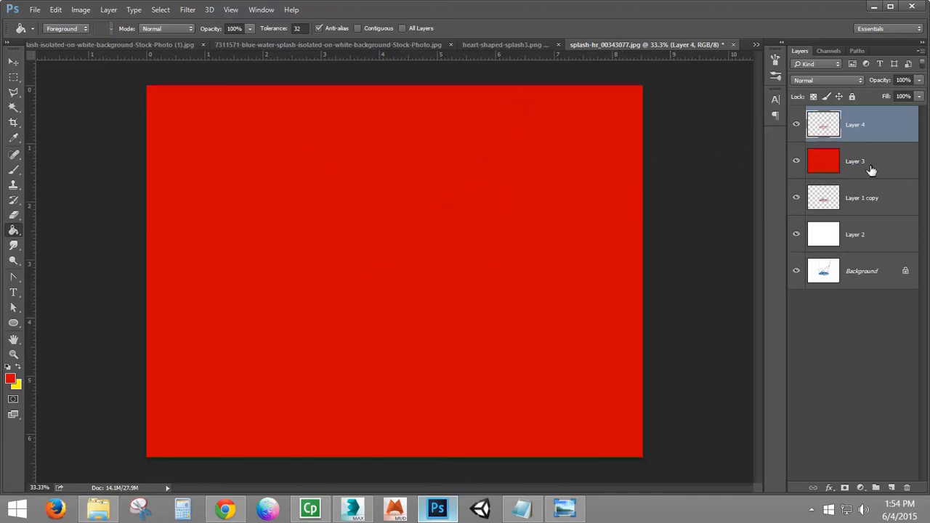
Hide Layer 3 and inspect the red cut-out on Layer 4 with the lower layers temporarily hidden
left_click(796, 161)
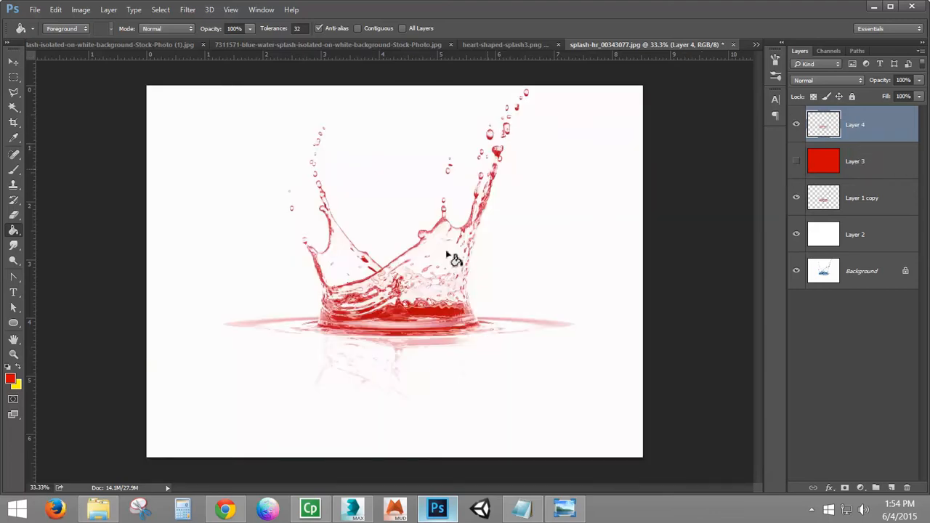
left_click_drag(796, 196, 795, 273)
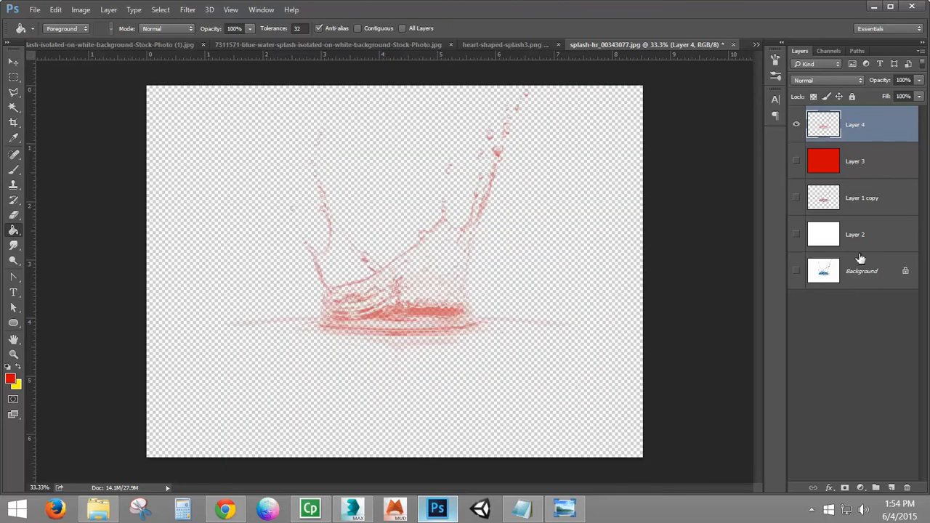
left_click(797, 270)
left_click(797, 196)
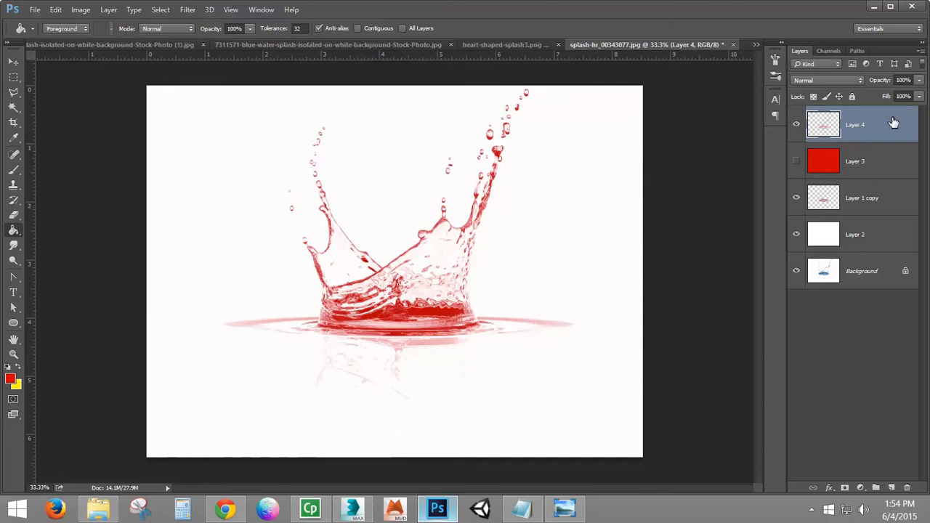
Try intensifying the red splash by duplicating Layer 4 four times
key("ctrl+j")
key("ctrl+j")
key("ctrl+j")
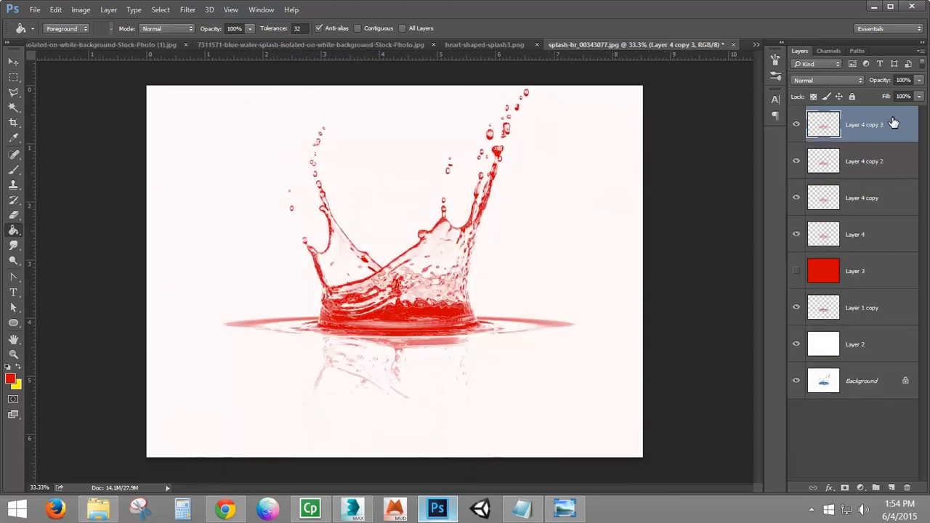
key("ctrl+j")
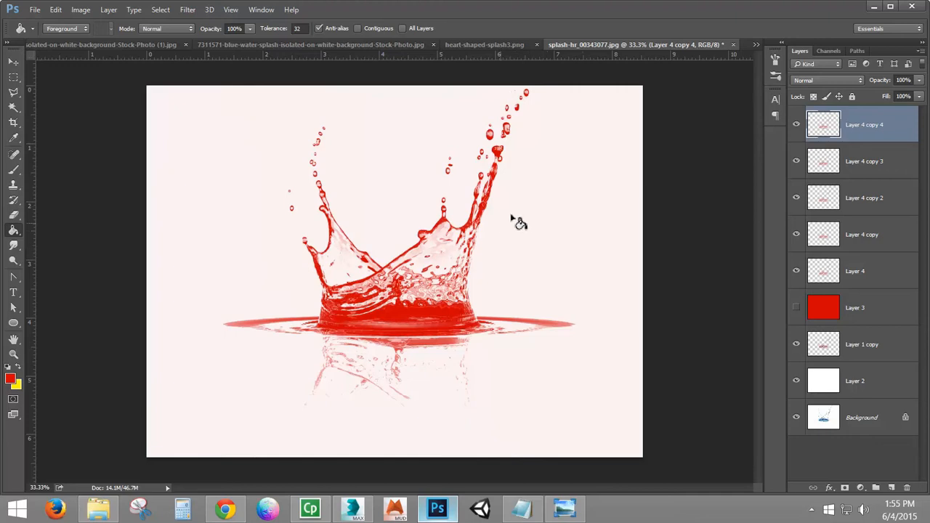
Show Layer 3 again and delete the four copies of Layer 4
left_click(796, 308)
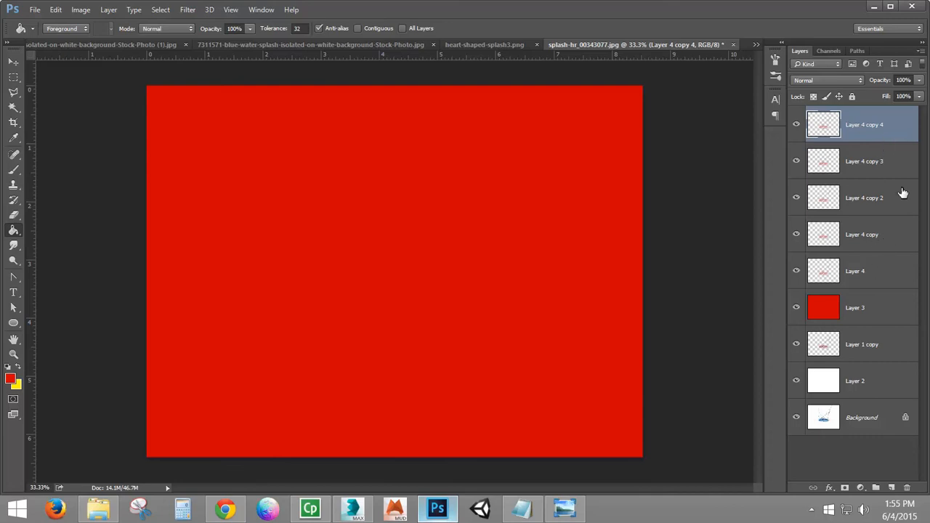
left_click(900, 234, "shift")
left_click_drag(899, 135, 906, 487)
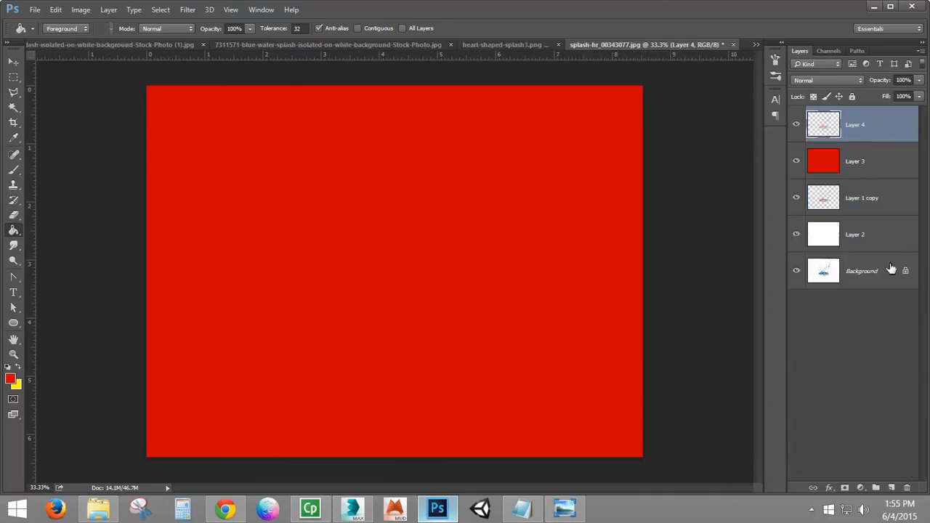
Hide Layer 3 and select the area around the splash on Layer 4 with the Magic Wand tool
left_click(795, 126)
left_click(796, 125)
left_click(796, 161)
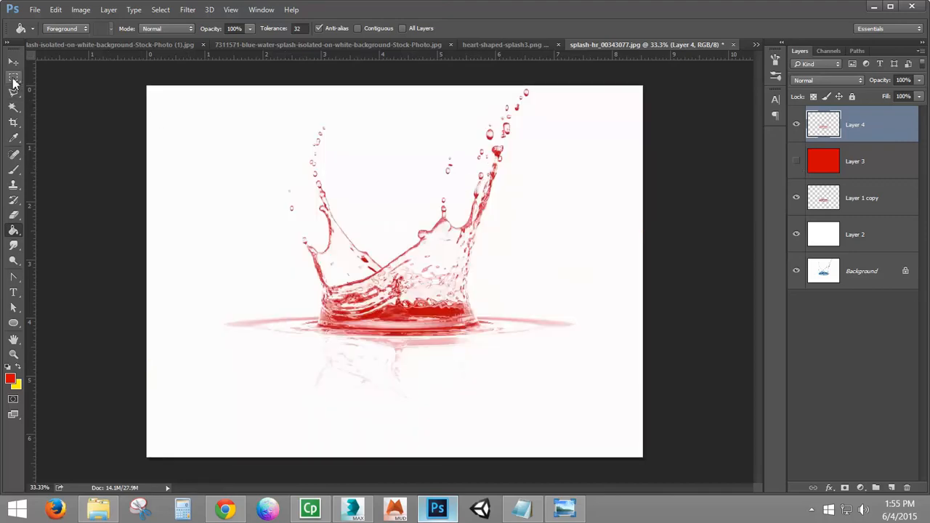
left_click(12, 108)
left_click(556, 212)
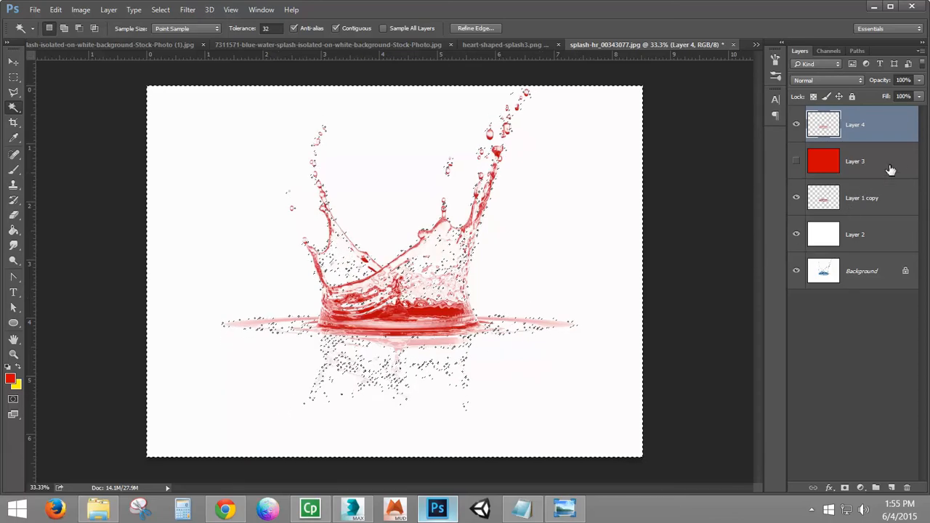
Show Layer 3 and copy its selected area to a new layer
left_click(841, 162)
left_click(796, 160)
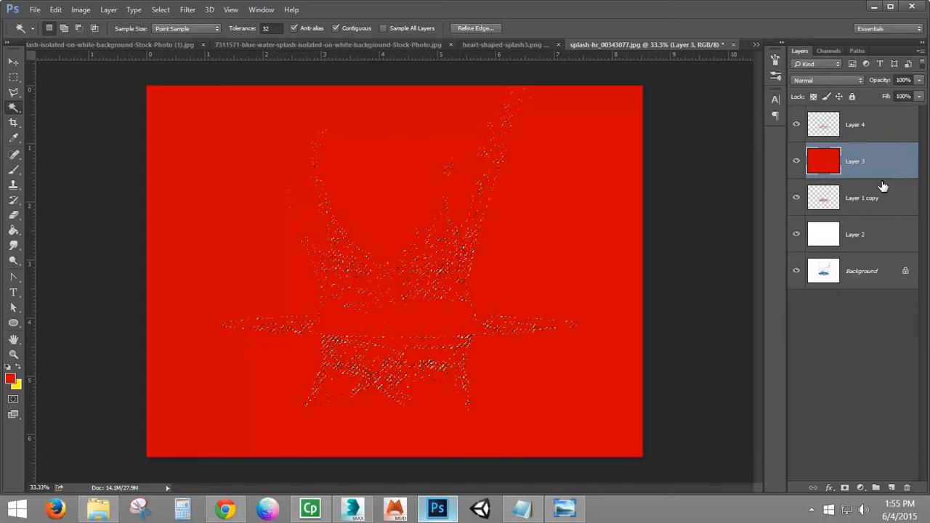
key("ctrl+j")
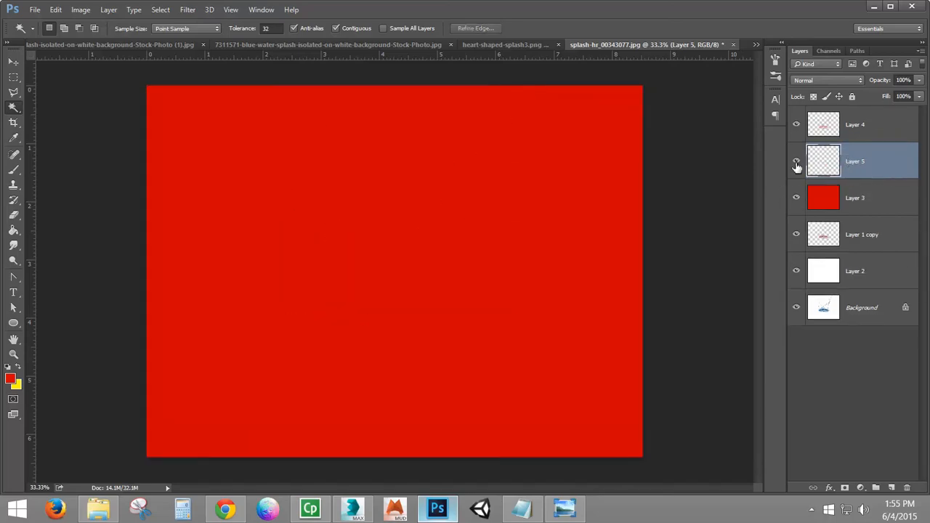
Hide Layer 3 and Layer 4 to inspect the copied Layer 5, and delete Layer 5
left_click(798, 199)
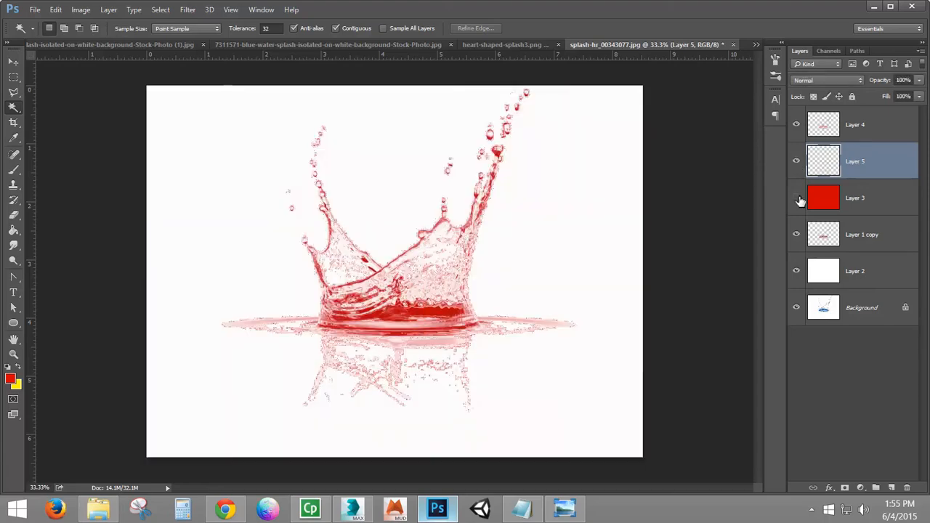
left_click(796, 128)
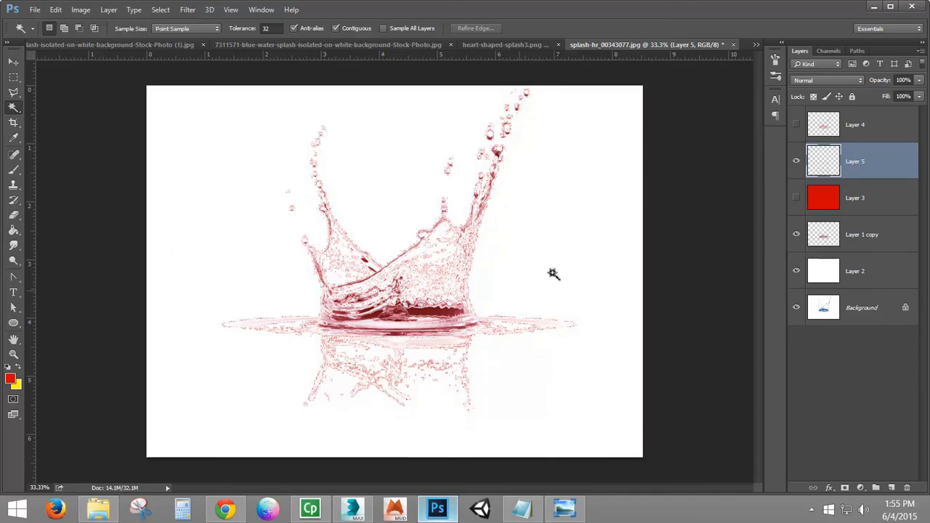
left_click_drag(892, 167, 906, 488)
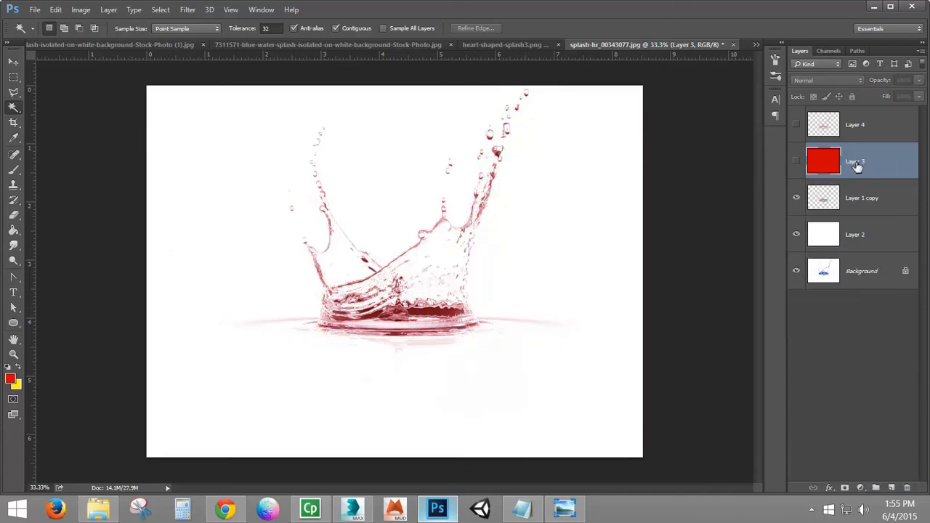
Show Layer 4 and Layer 3 again and move the red Layer 3 to the top of the layer stack
left_click(797, 126)
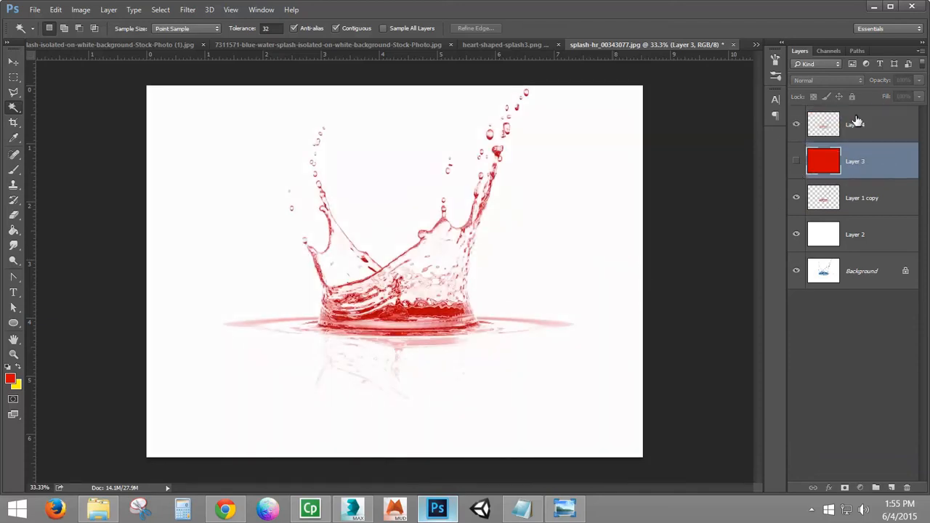
left_click(803, 165)
left_click_drag(888, 146, 845, 135)
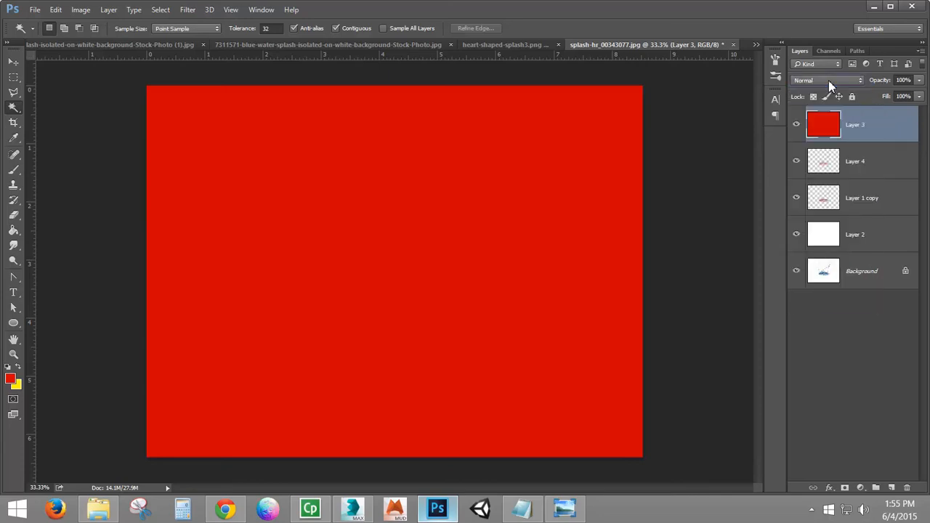
Try the Color Burn and Lighten blend modes on Layer 3 and set it to Linear Burn
scroll(828, 79, "down", 3)
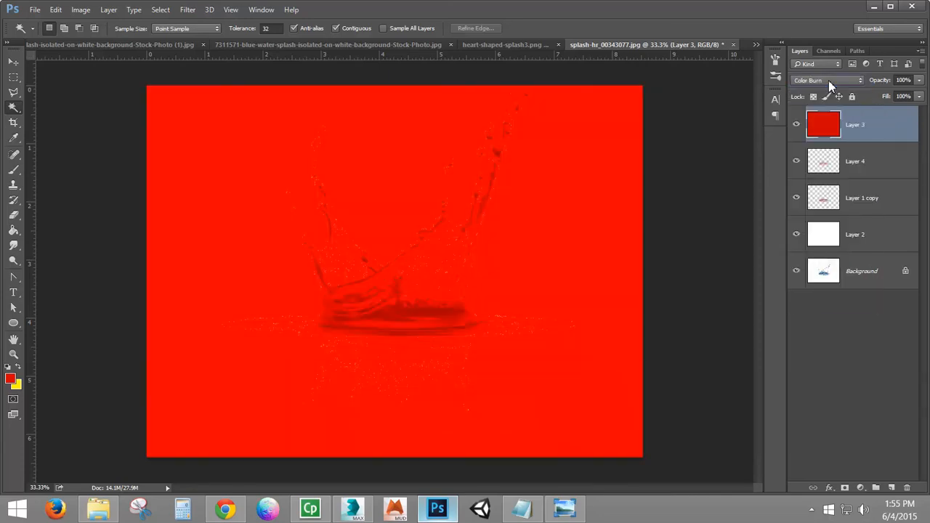
scroll(830, 82, "down", 2)
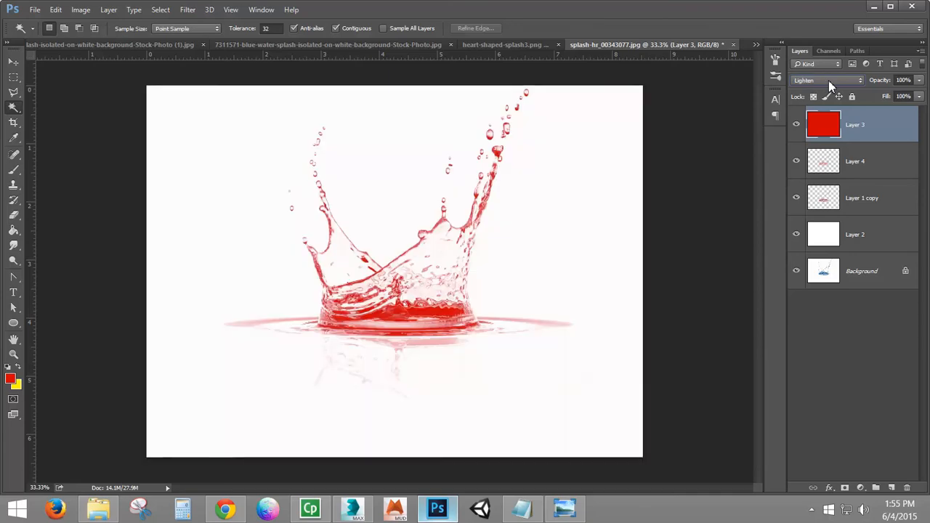
scroll(830, 81, "up", 2)
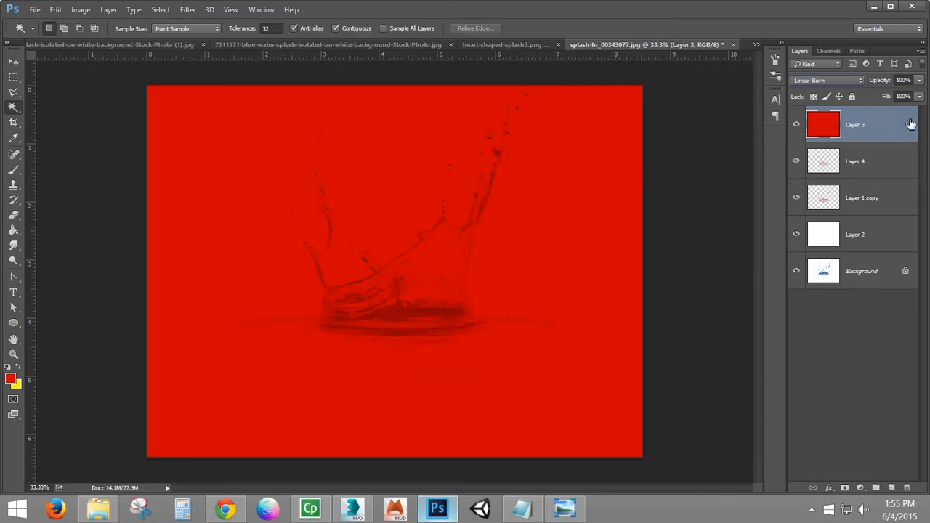
Delete the red Layer 3 and hide Layer 1 copy to leave Layer 4 over white, and show the image's channels
left_click_drag(910, 124, 907, 488)
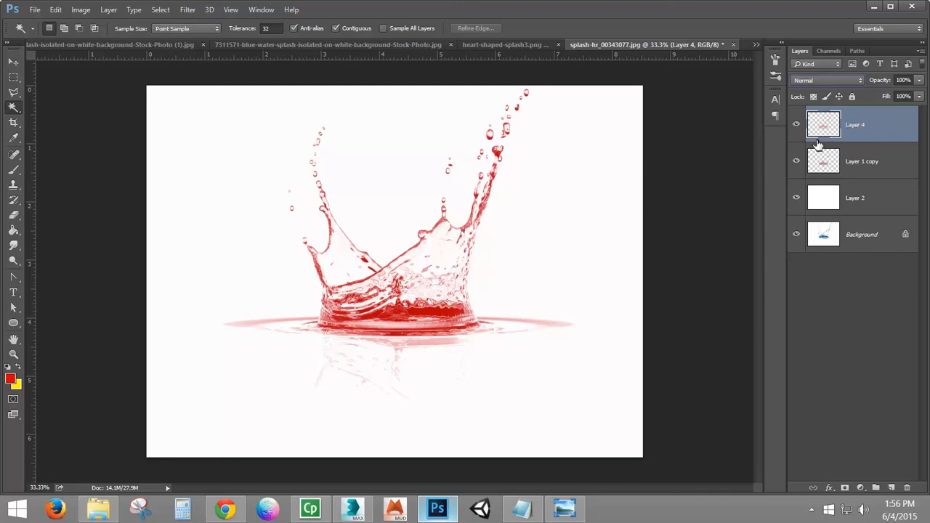
left_click(796, 161)
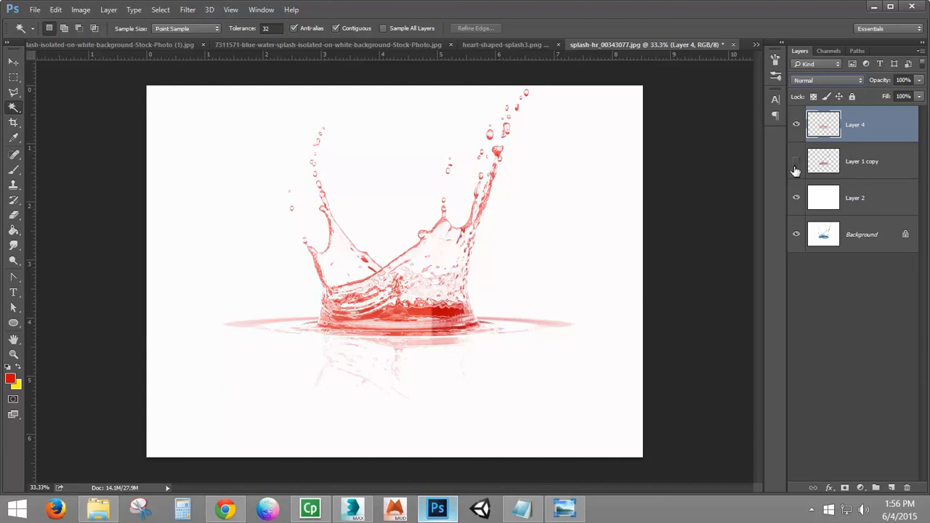
left_click(829, 51)
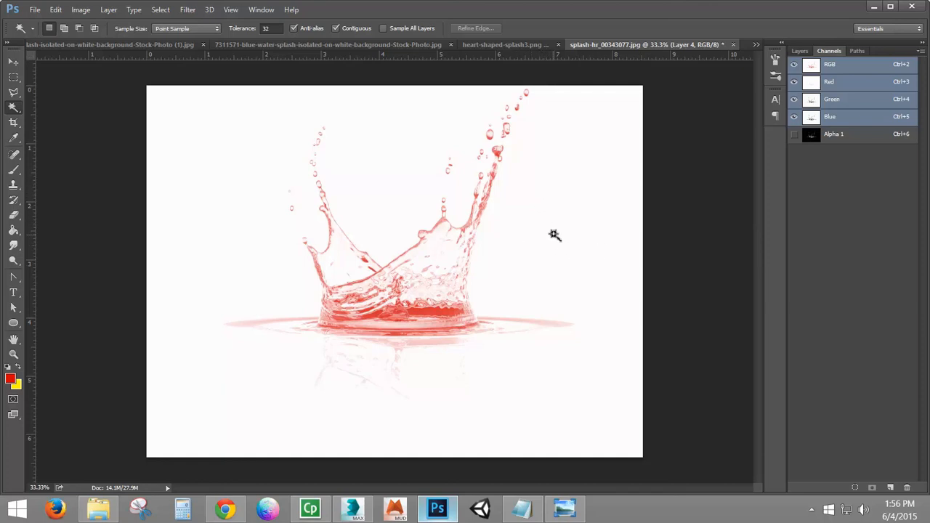
left_click(81, 10)
mouse_move(104, 46)
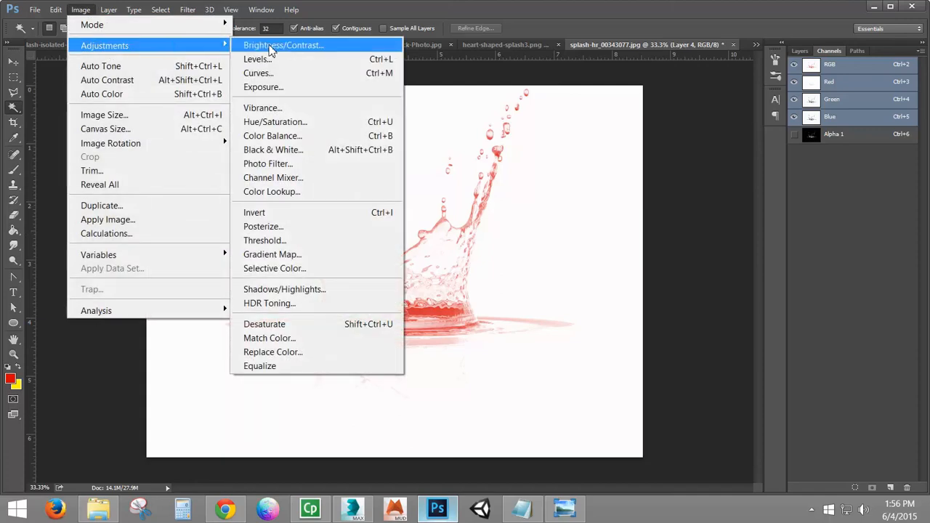
left_click(288, 352)
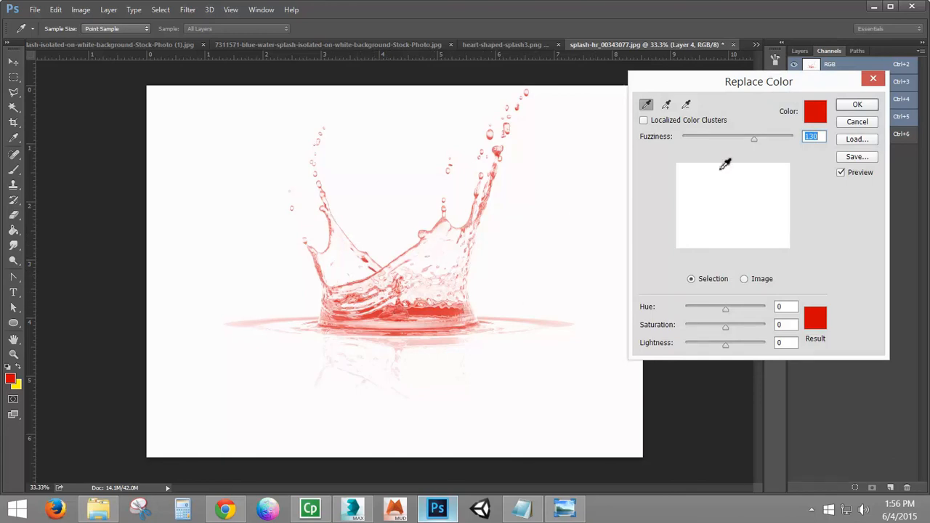
left_click(857, 122)
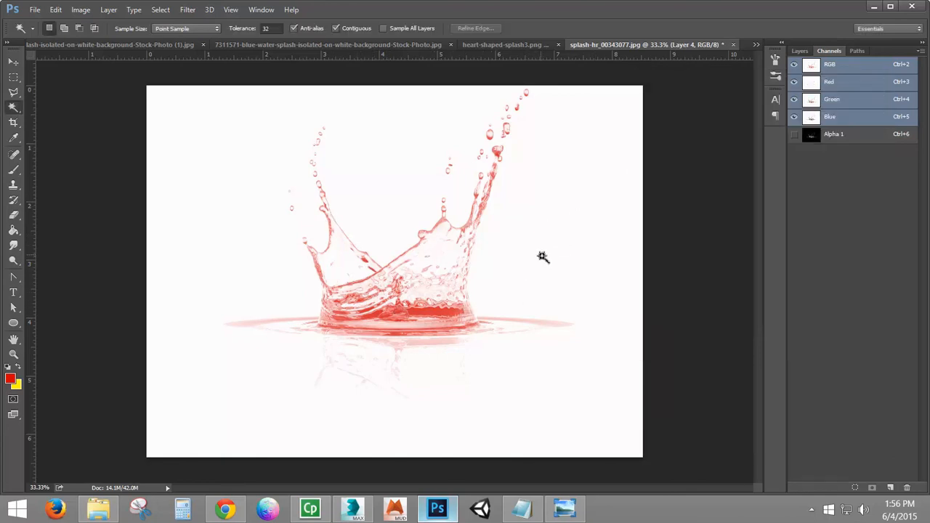